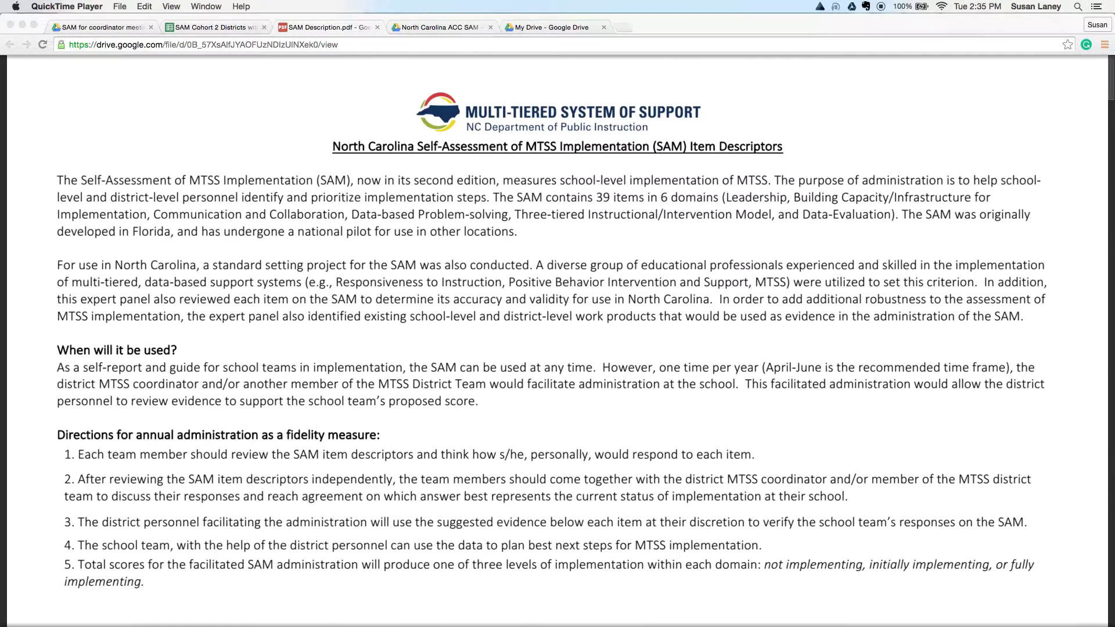
Step: Leave the SAM Description PDF and switch to the spreadsheet tab of district folder links
left_click(194, 29)
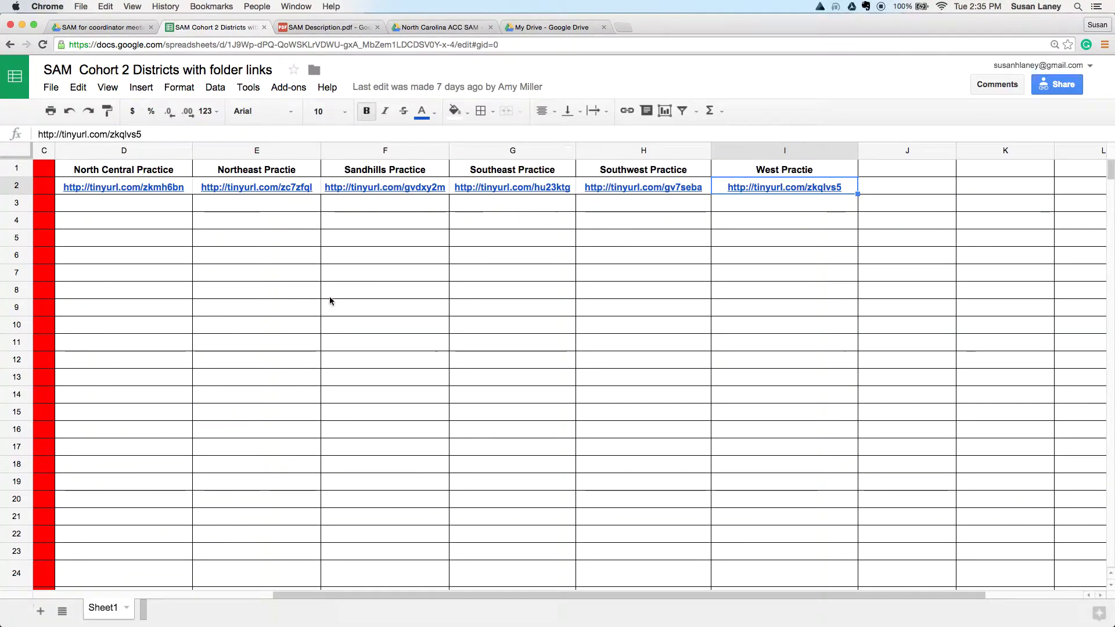
Step: Follow the West Practice folder link in cell I2
left_click(772, 186)
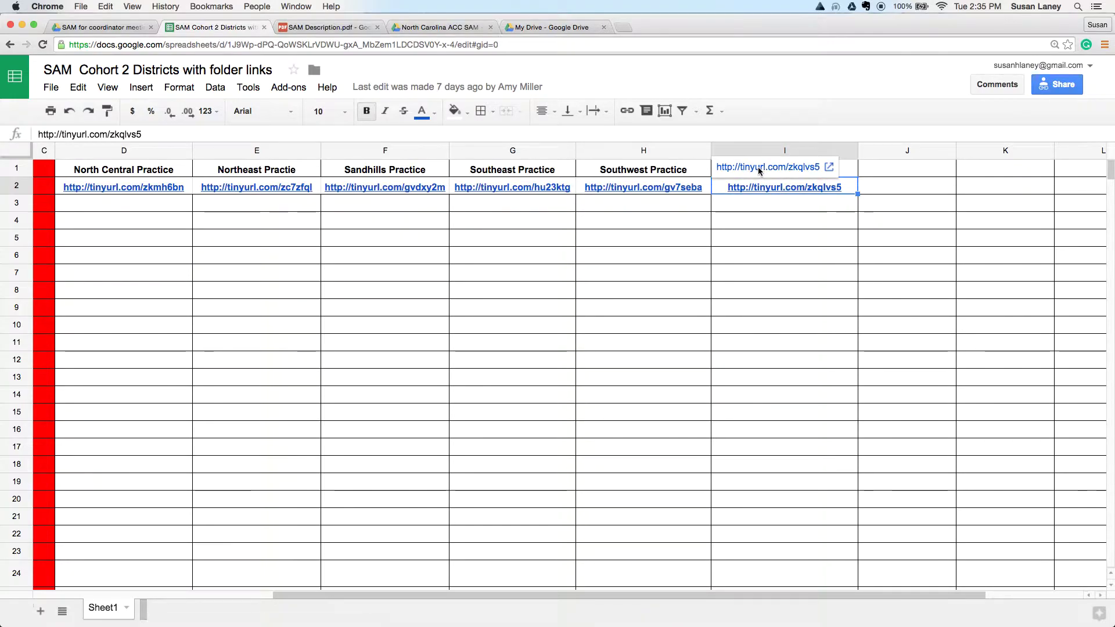
left_click(758, 166)
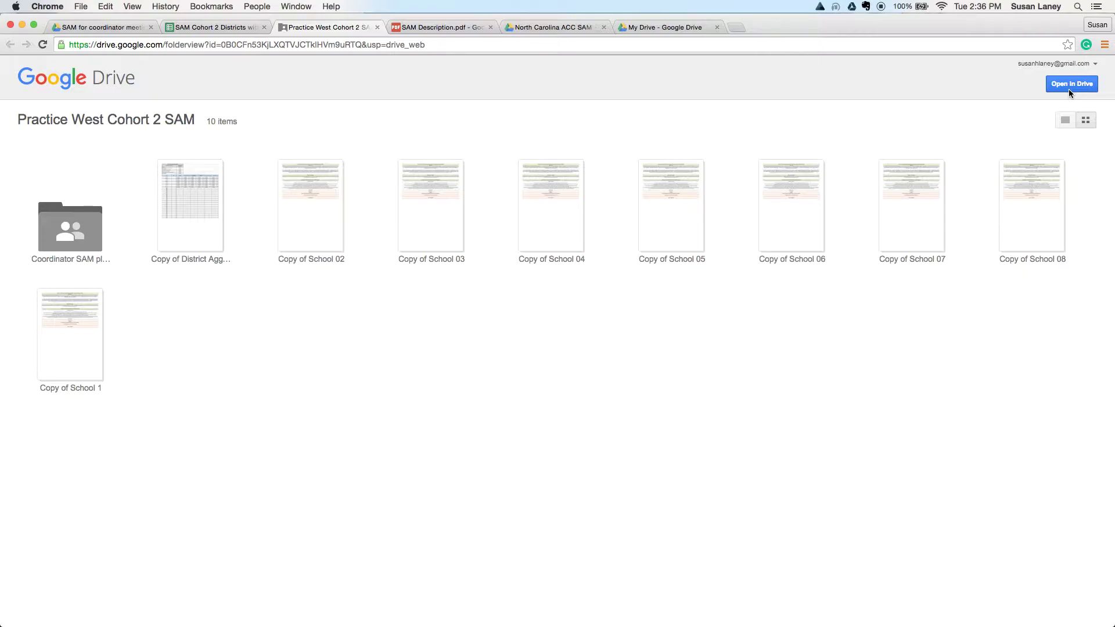
Step: Show the shared Practice West Cohort 2 SAM folder in the full Drive view
left_click(1069, 87)
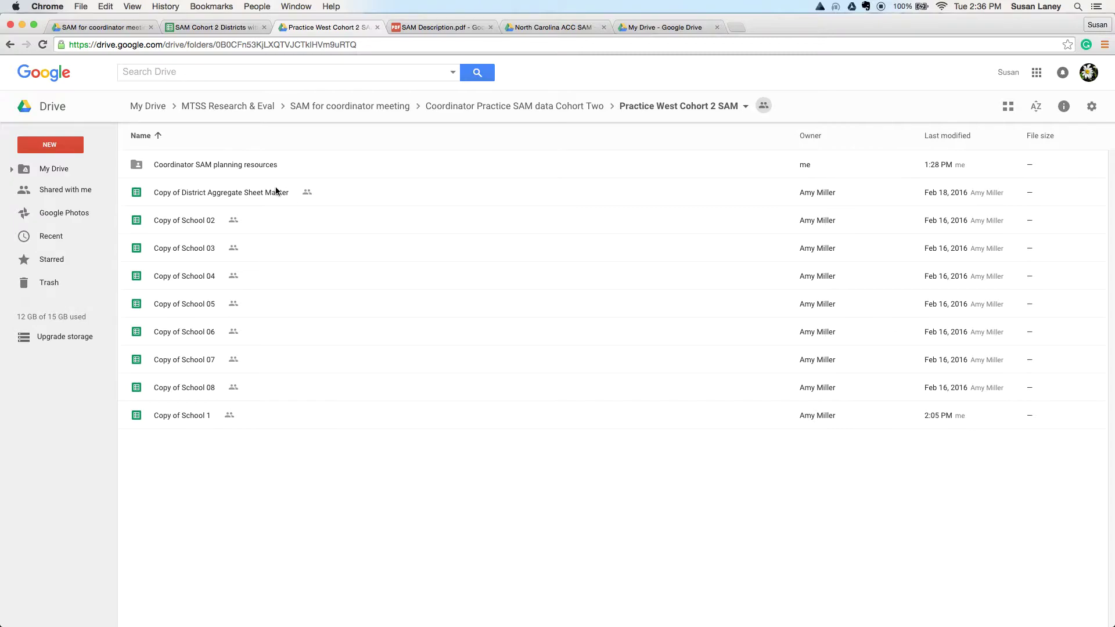
Step: Enter the Coordinator SAM planning resources folder, reload it, and preview SAM infographic.pdf
double_click(217, 165)
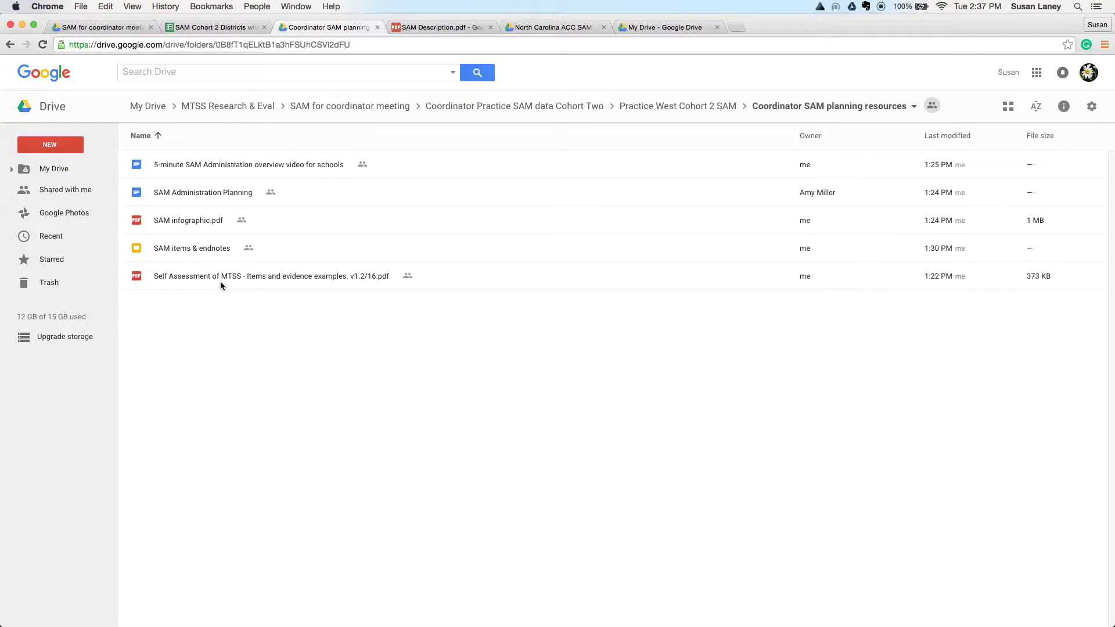
key("super+r")
double_click(181, 224)
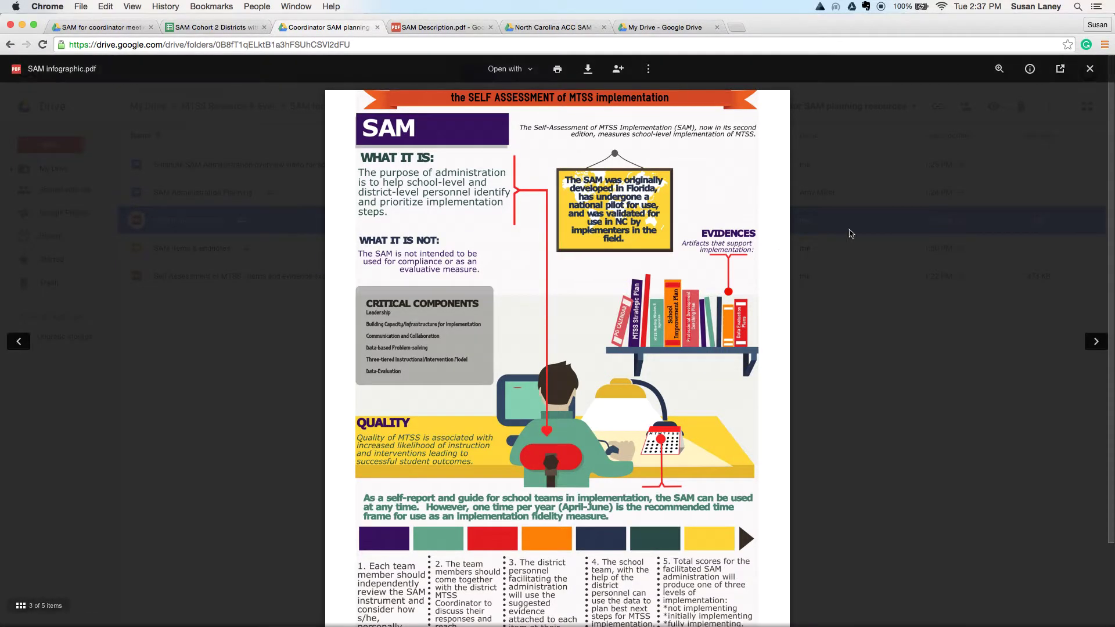
Step: Close the infographic preview and open the 5-minute SAM Administration overview document
left_click(1092, 70)
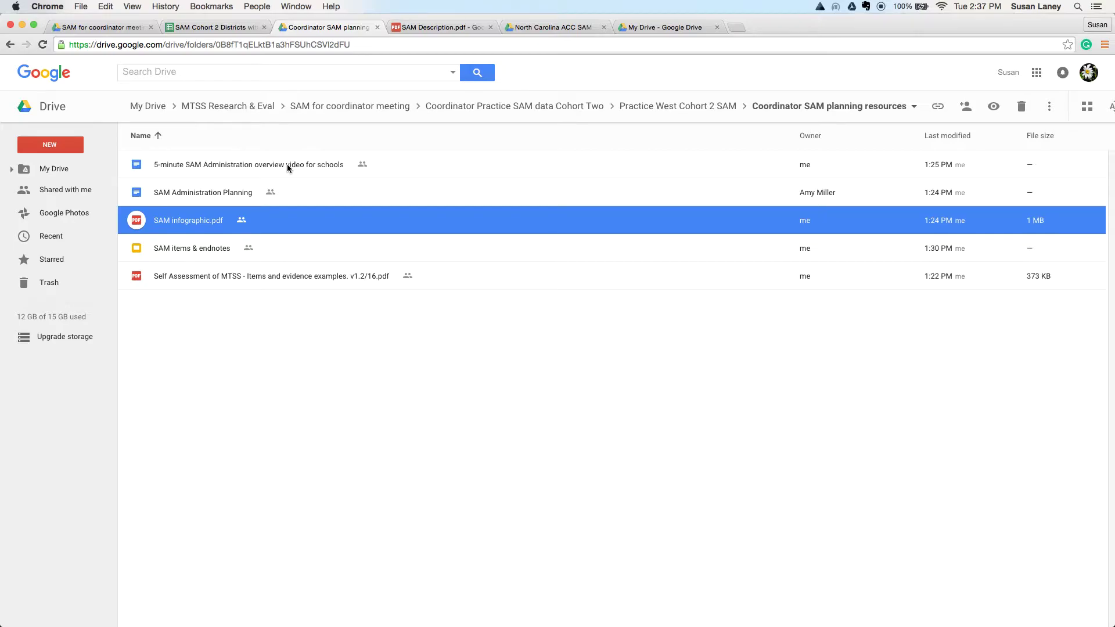
double_click(288, 168)
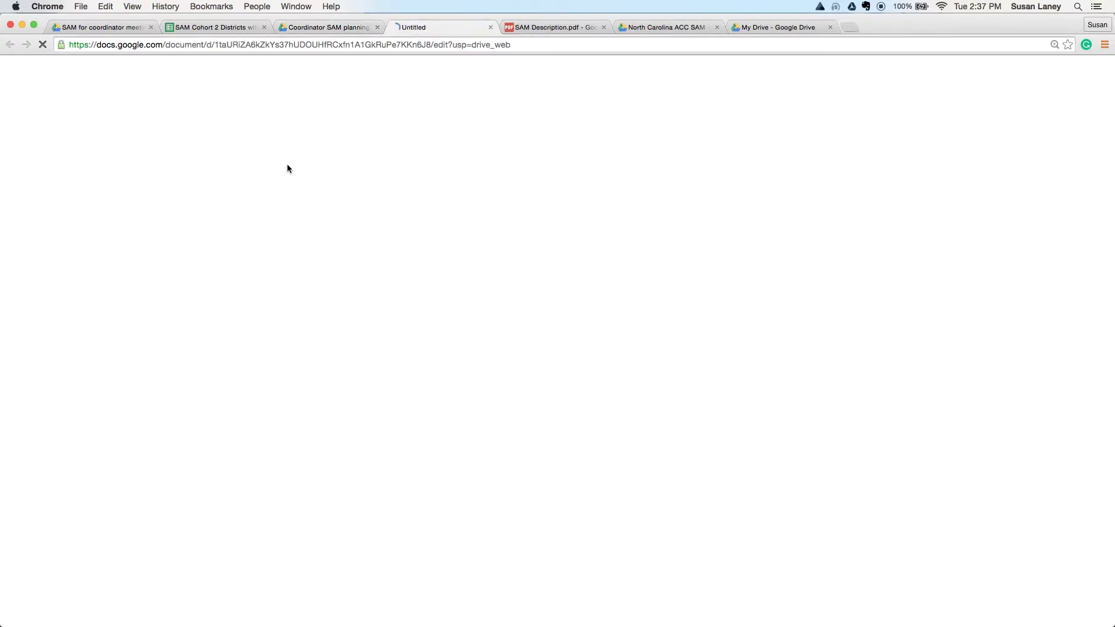
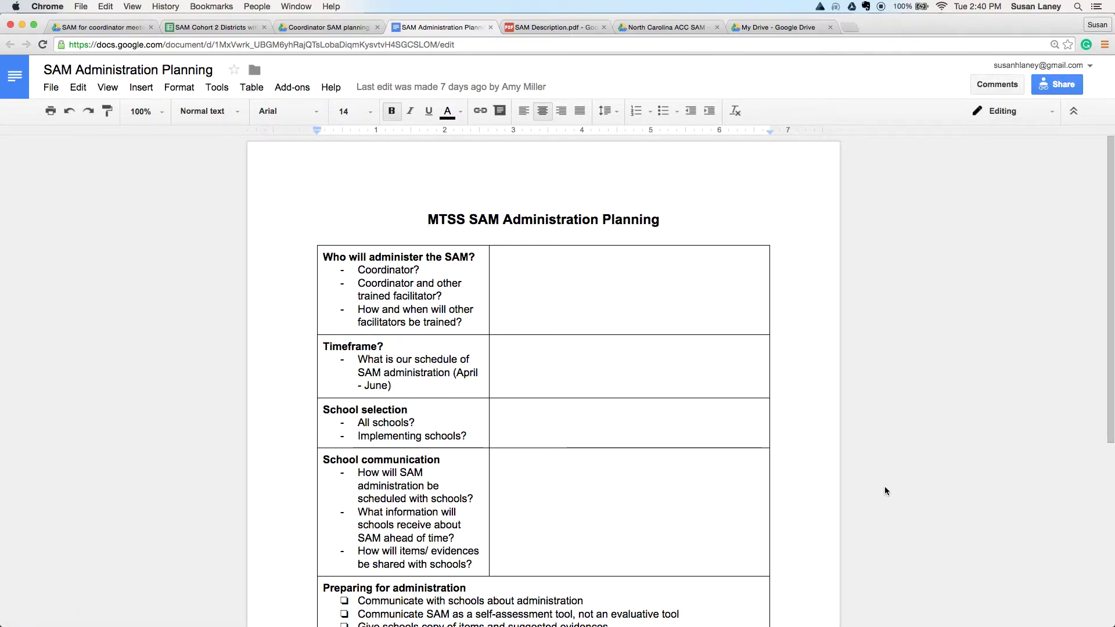
Step: Close the SAM Administration Planning document and the Coordinator SAM planning resources folder tabs
scroll(885, 491, "down", 3)
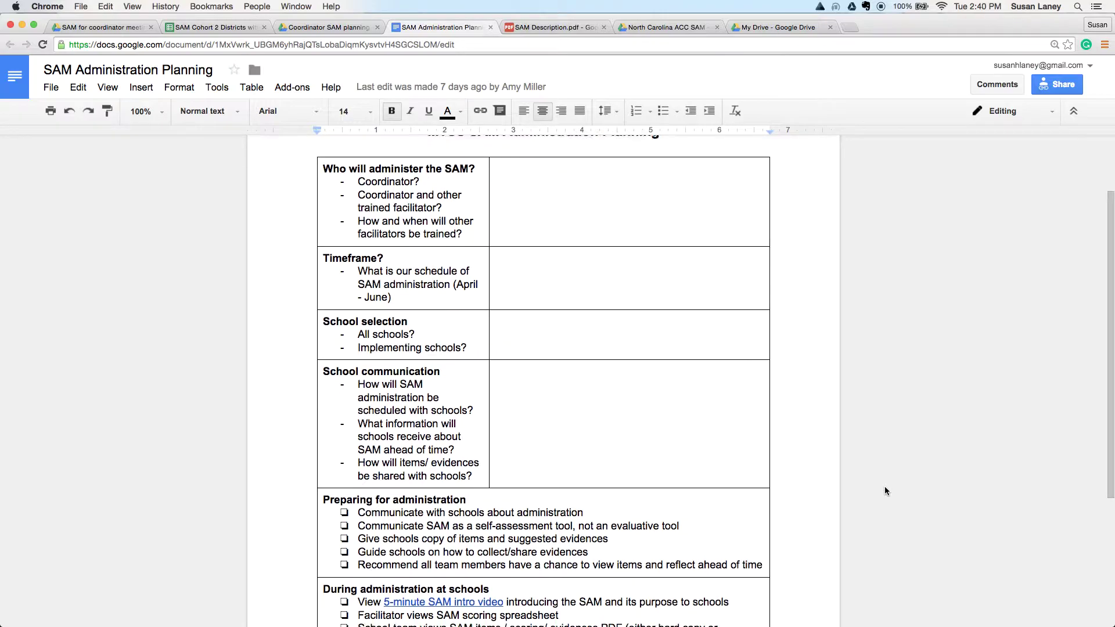
scroll(885, 491, "down", 4)
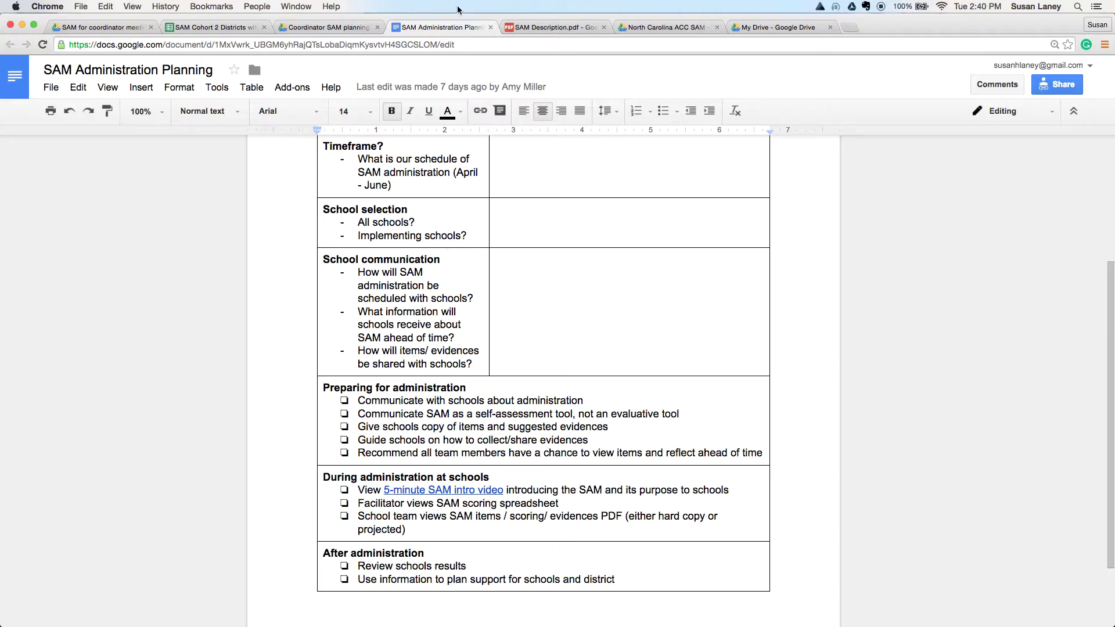
left_click(489, 27)
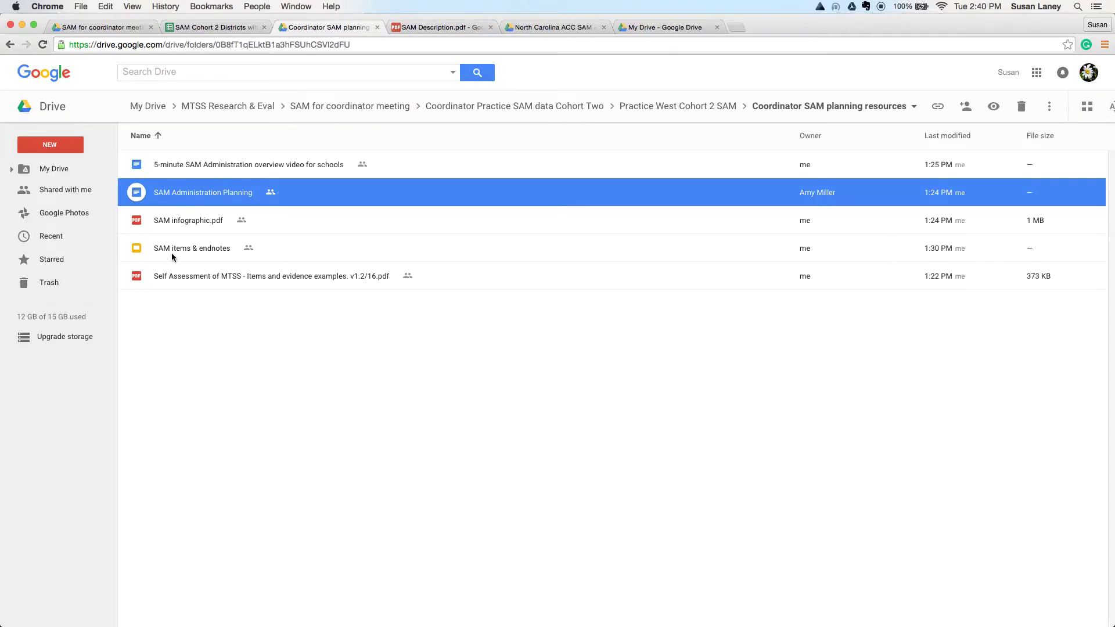
left_click(377, 27)
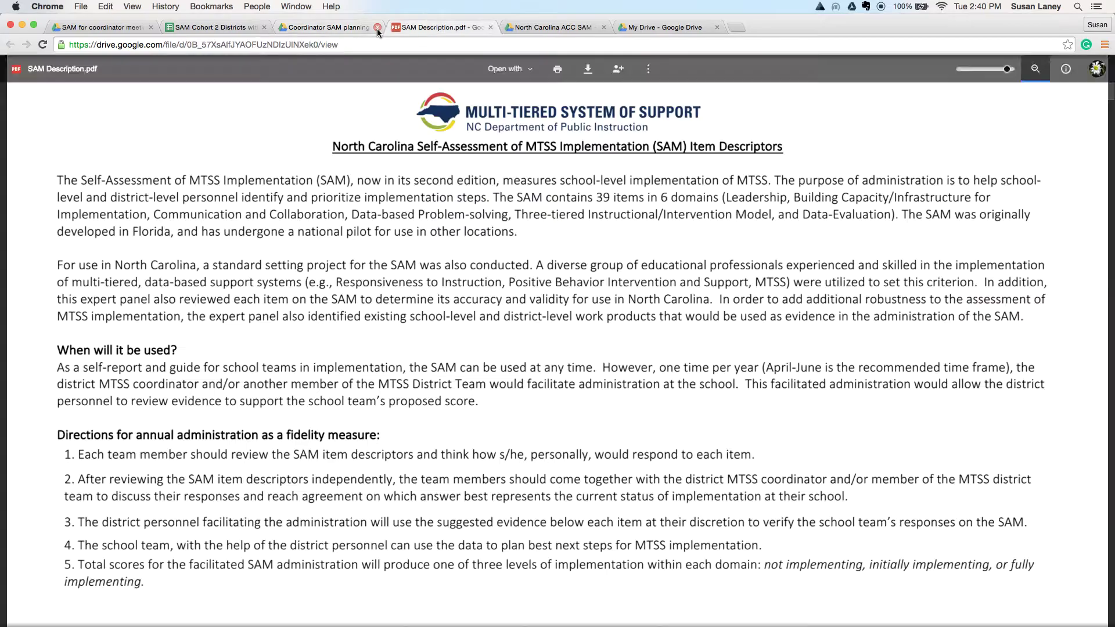
Step: From the Cohort 2 districts spreadsheet, follow the West Practice link and view it in Drive
left_click(212, 29)
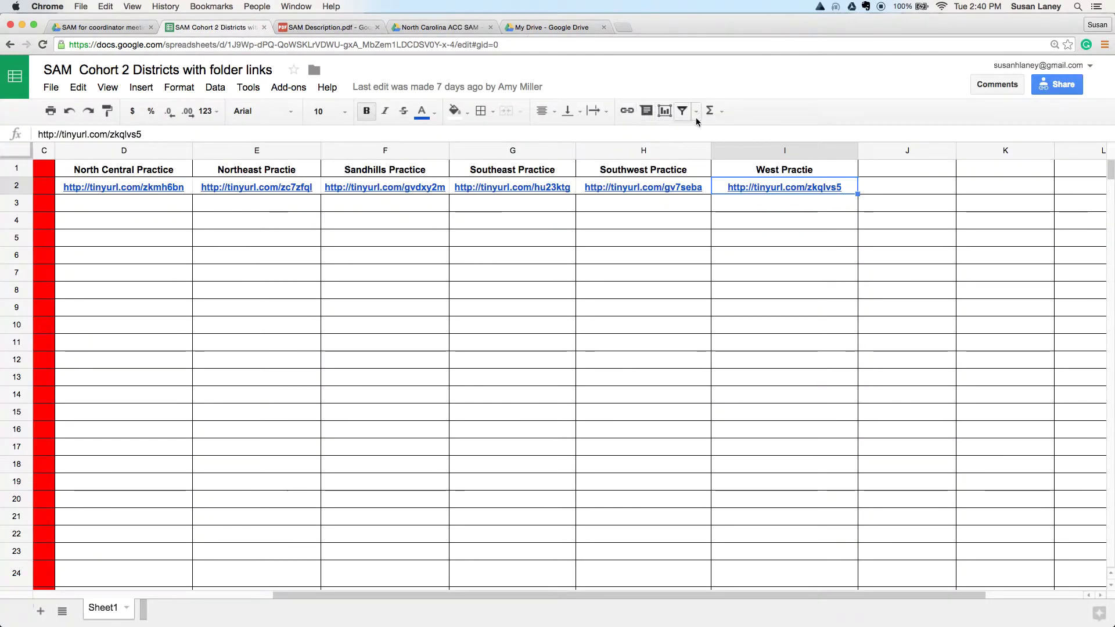
left_click(760, 189)
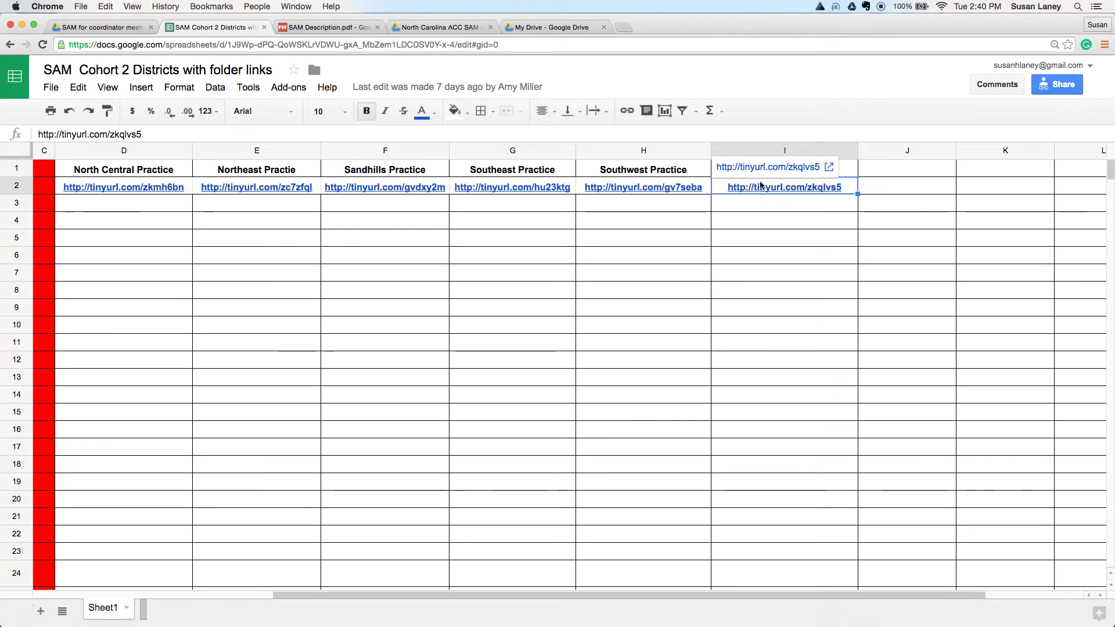
left_click(759, 172)
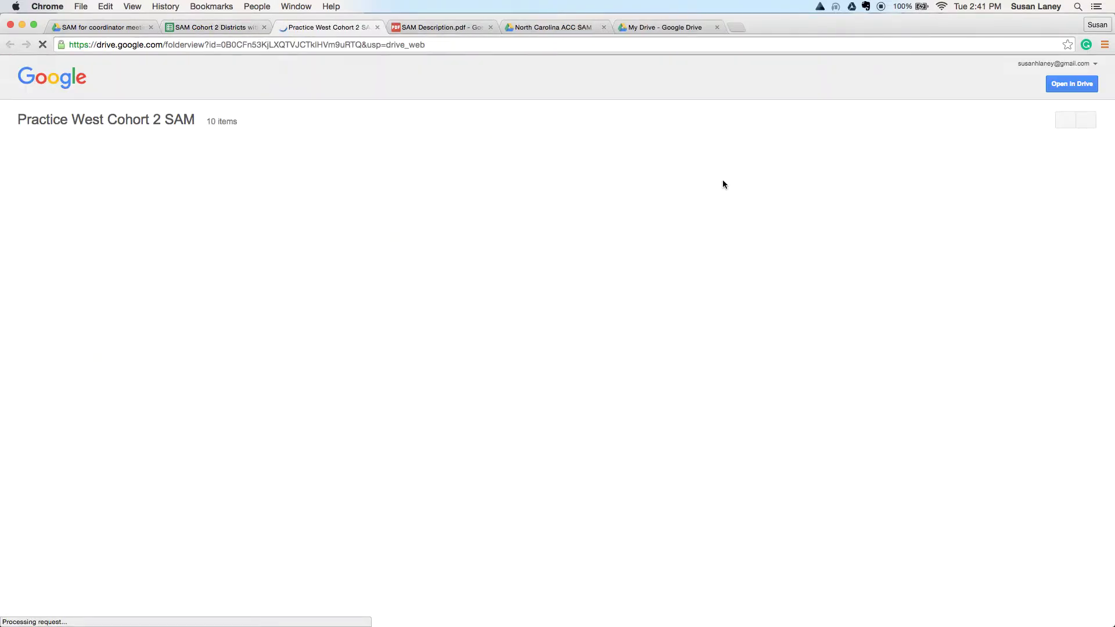
left_click(1070, 84)
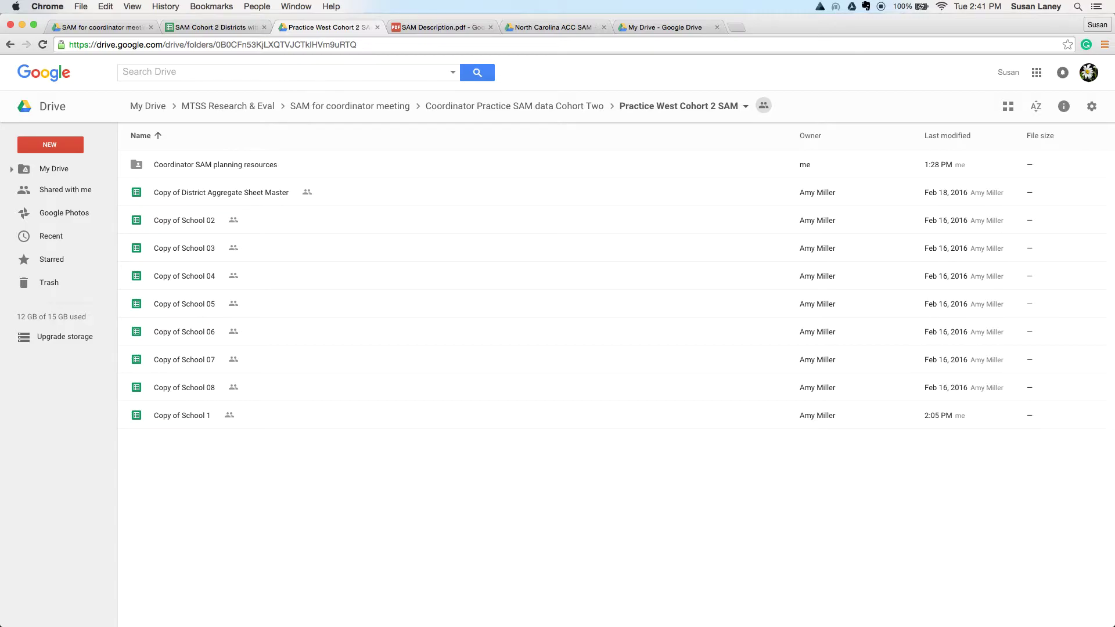
Step: Open Copy of School 1 and rename the workbook to 'The West School'
double_click(167, 415)
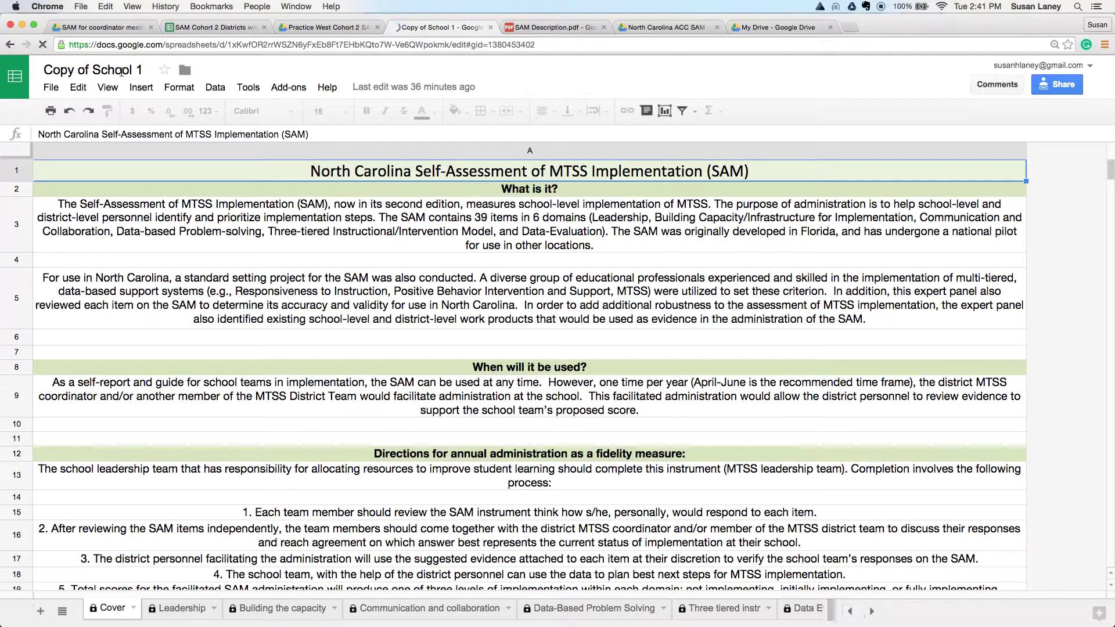
left_click(87, 70)
type("THe")
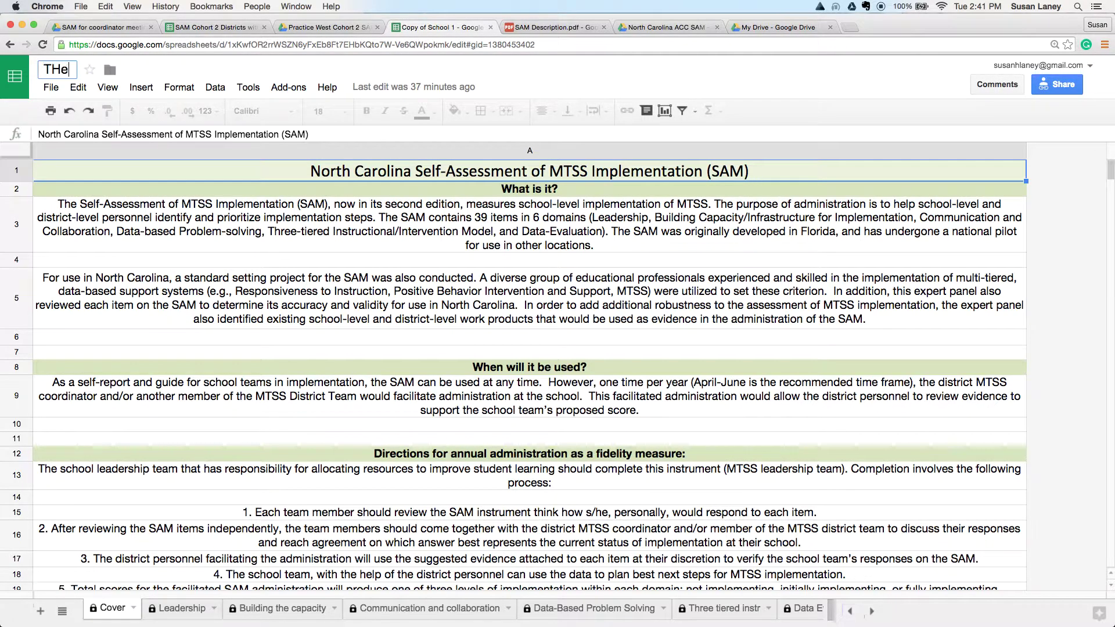
key("BackSpace")
key("BackSpace")
type("he W")
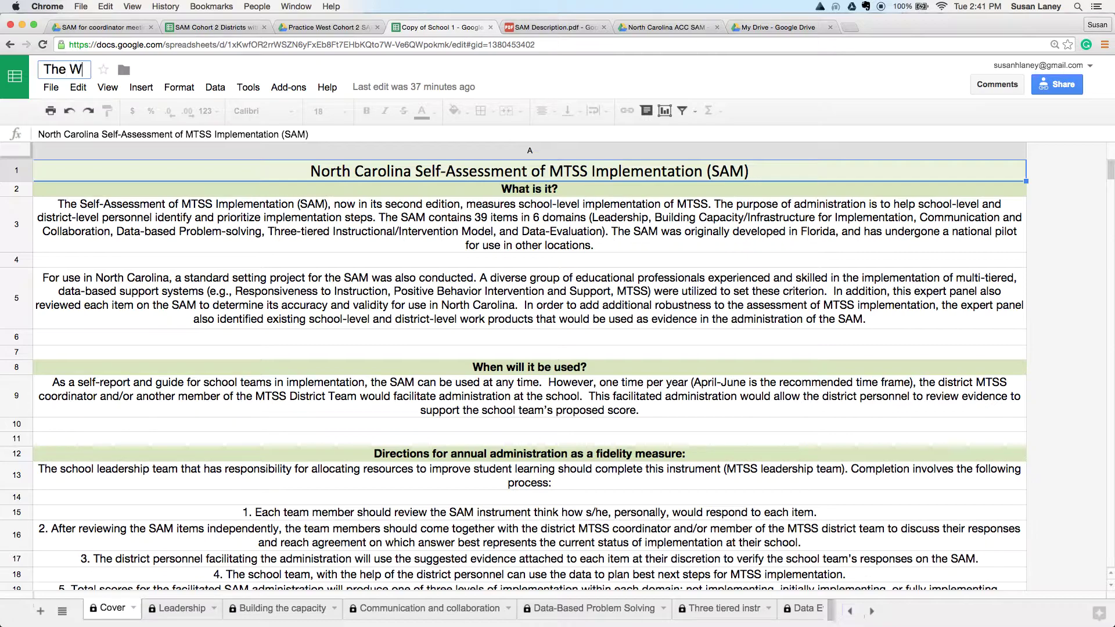
type("est School")
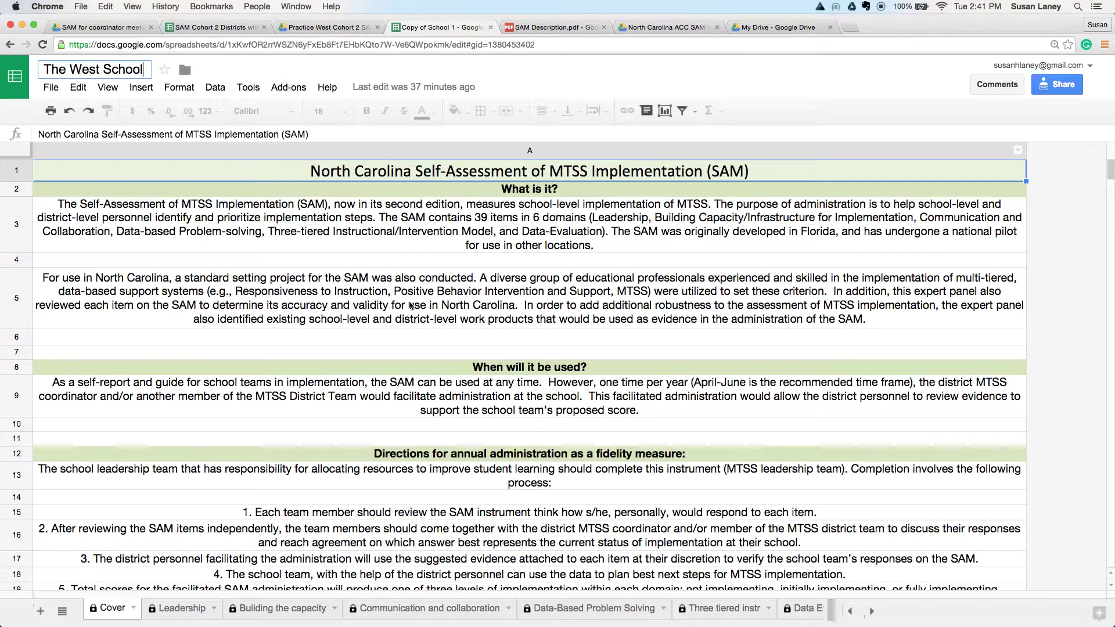
key("Return")
Step: Replace 'School 1' with 'The West School' as the Cover sheet's School Name in A25
scroll(430, 360, "down", 5)
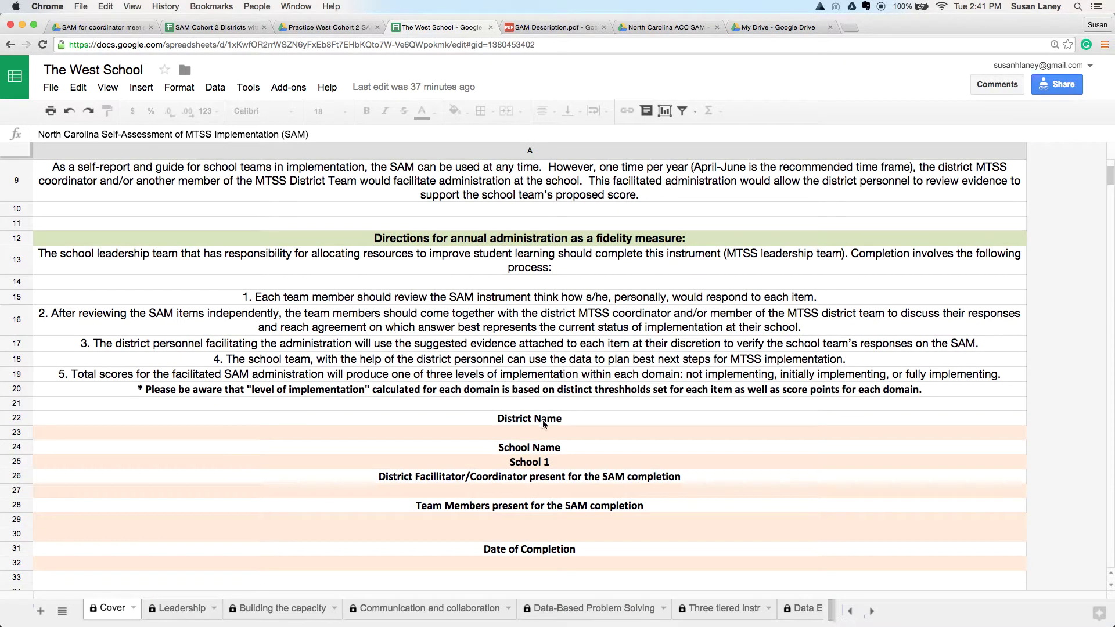
left_click(539, 463)
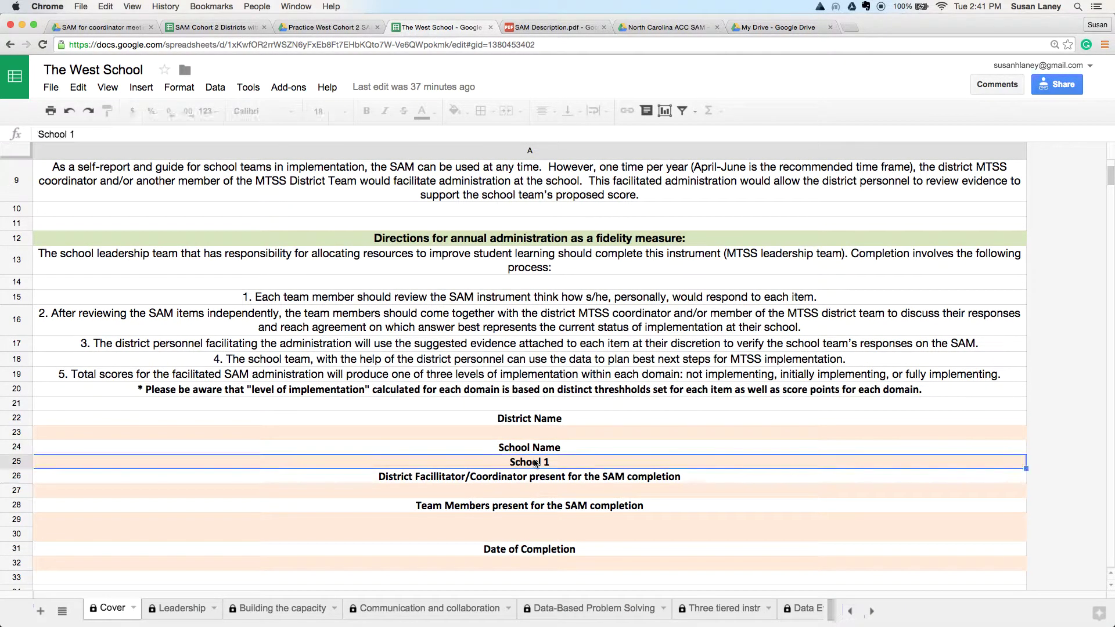
double_click(534, 460)
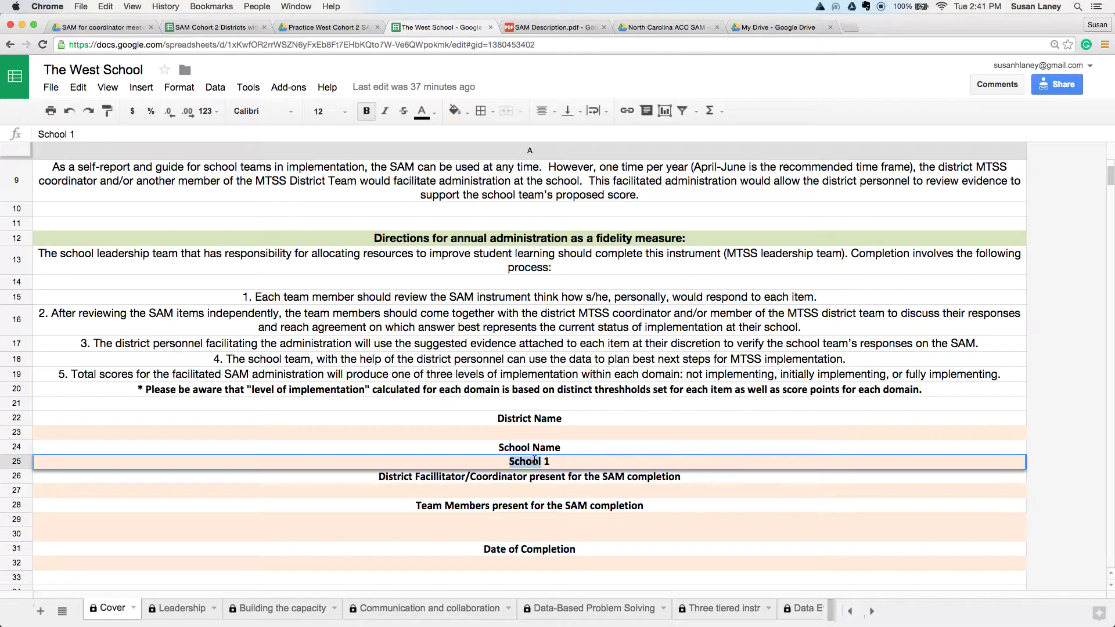
key("shift+End")
type("The West School")
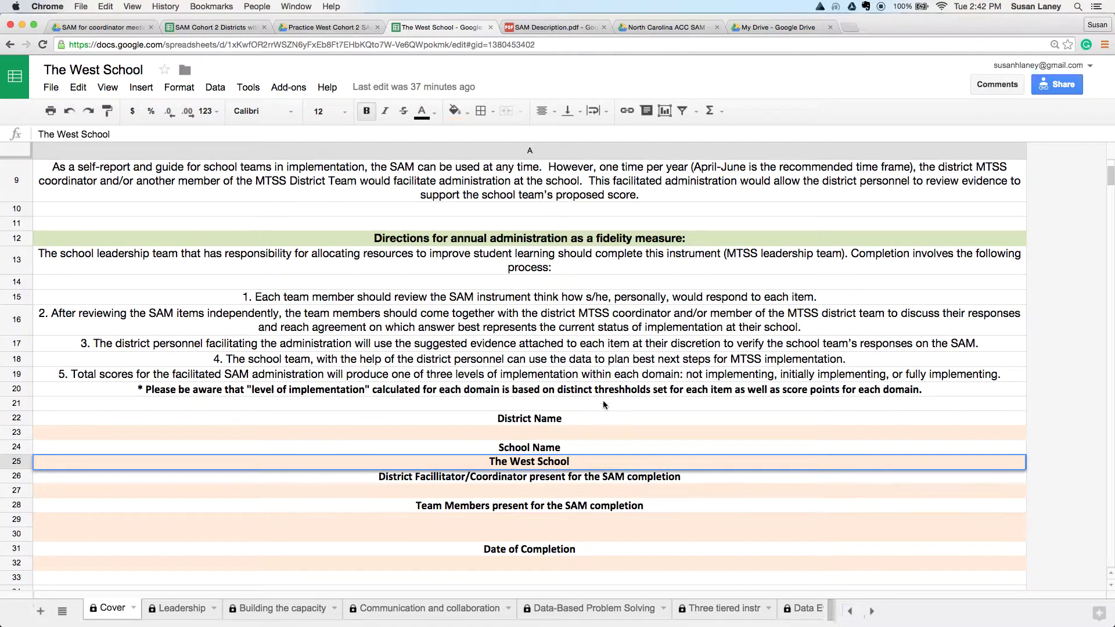
left_click(609, 451)
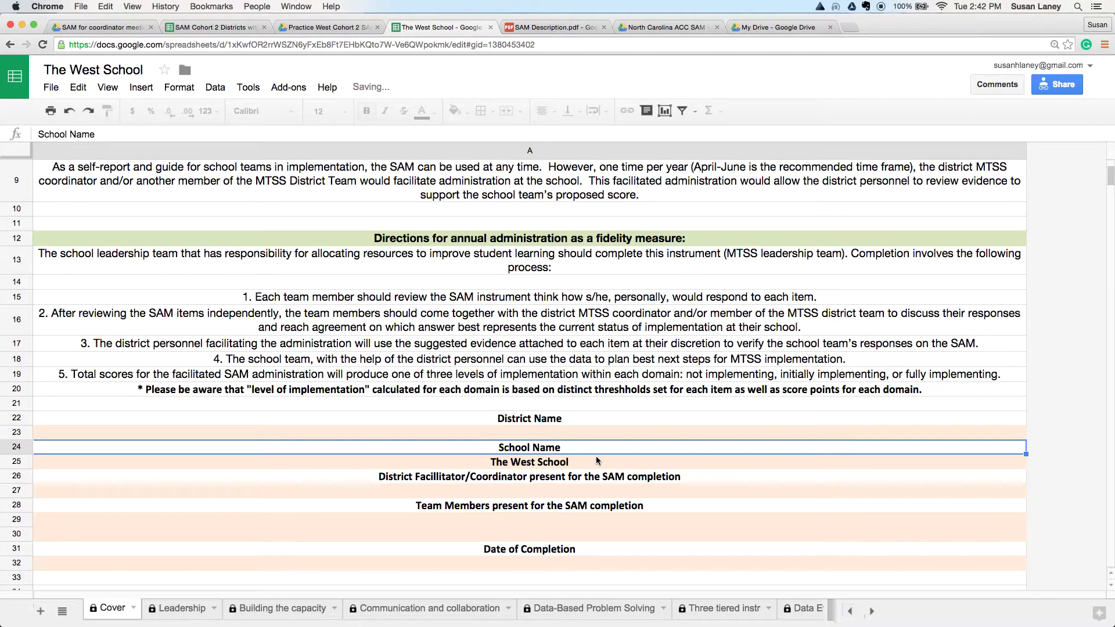
left_click(597, 461)
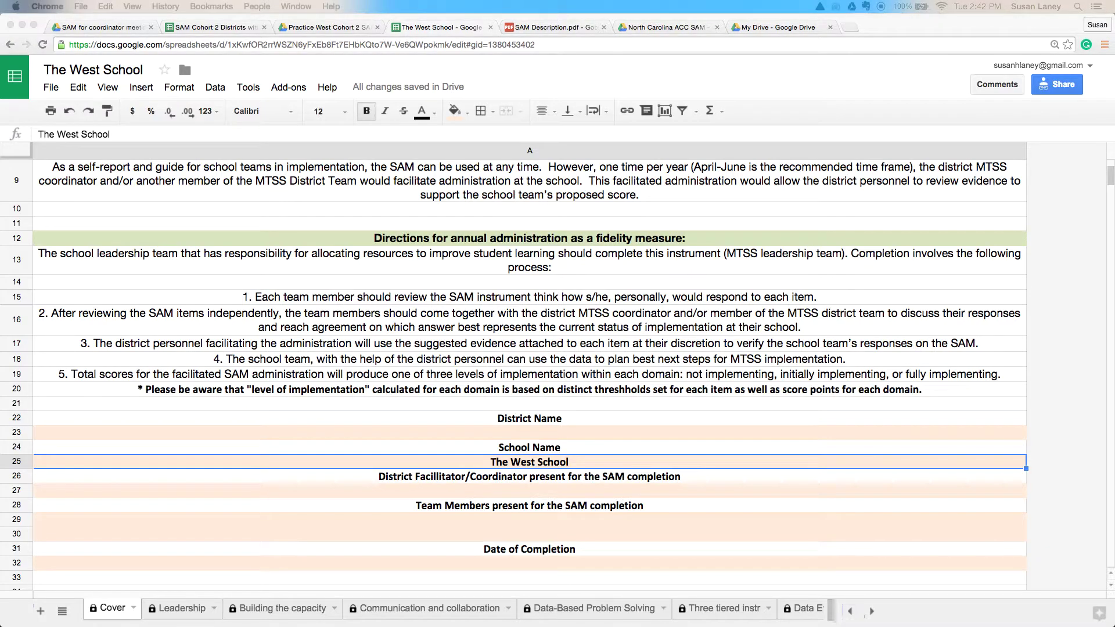
Step: Review the Cover sheet entries and enter 2/15/16 under Date of Completion in row 32
scroll(677, 436, "up", 5)
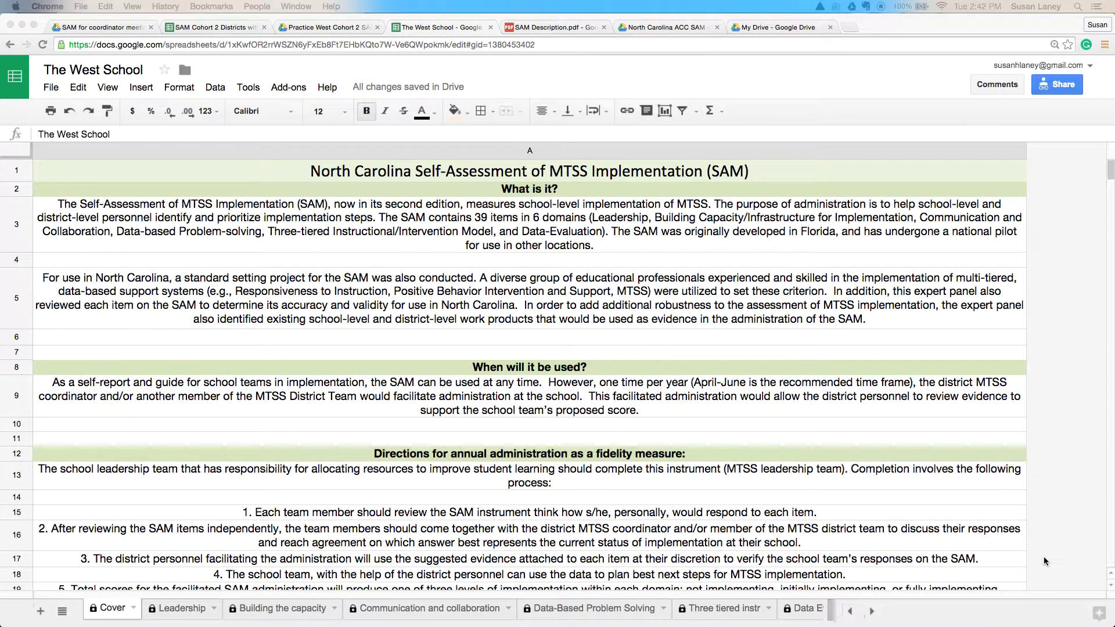
scroll(1044, 561, "down", 5)
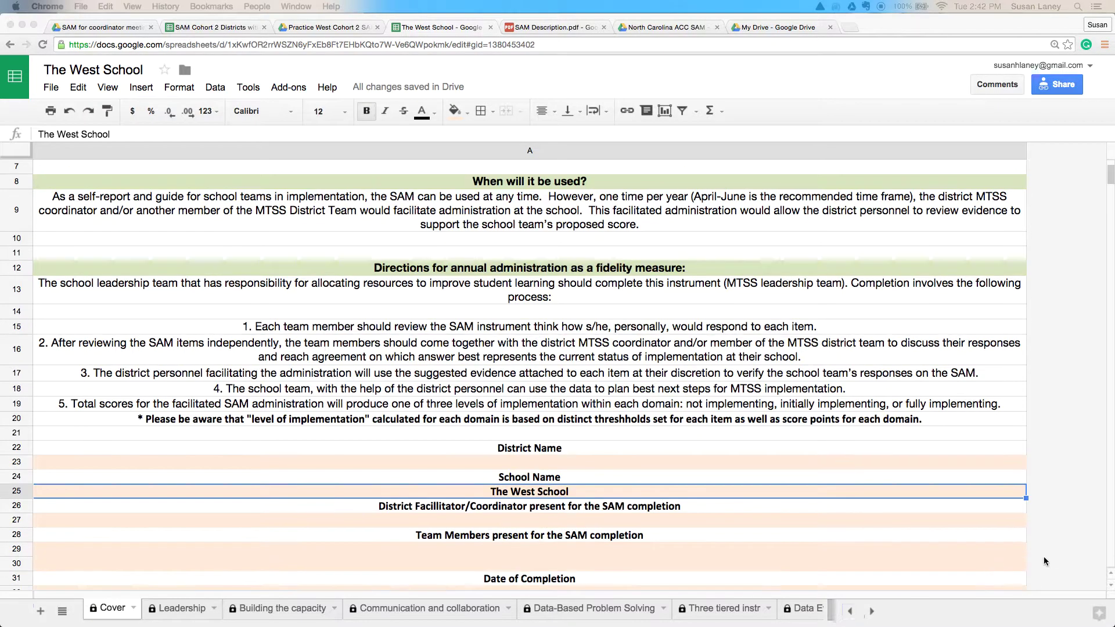
scroll(1043, 561, "down", 2)
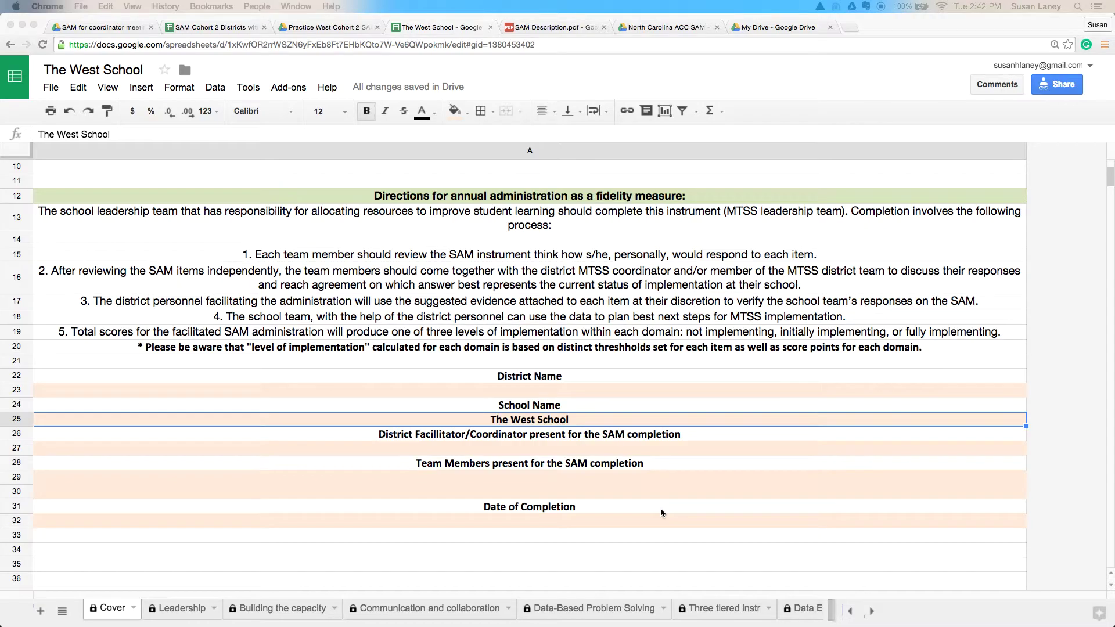
left_click(516, 394)
left_click(516, 393)
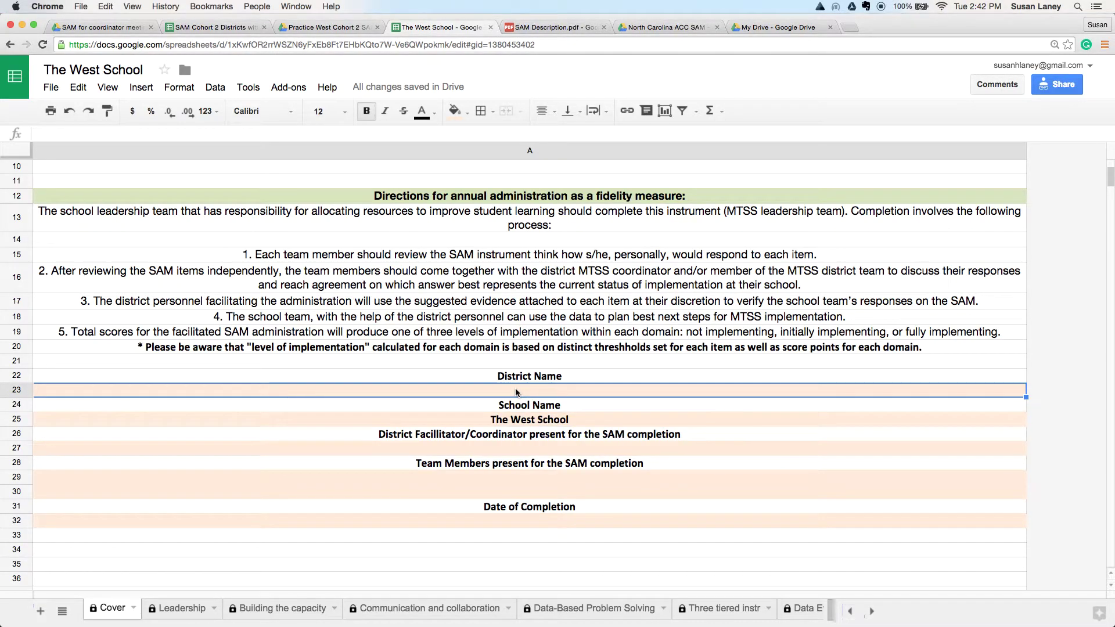
left_click(508, 422)
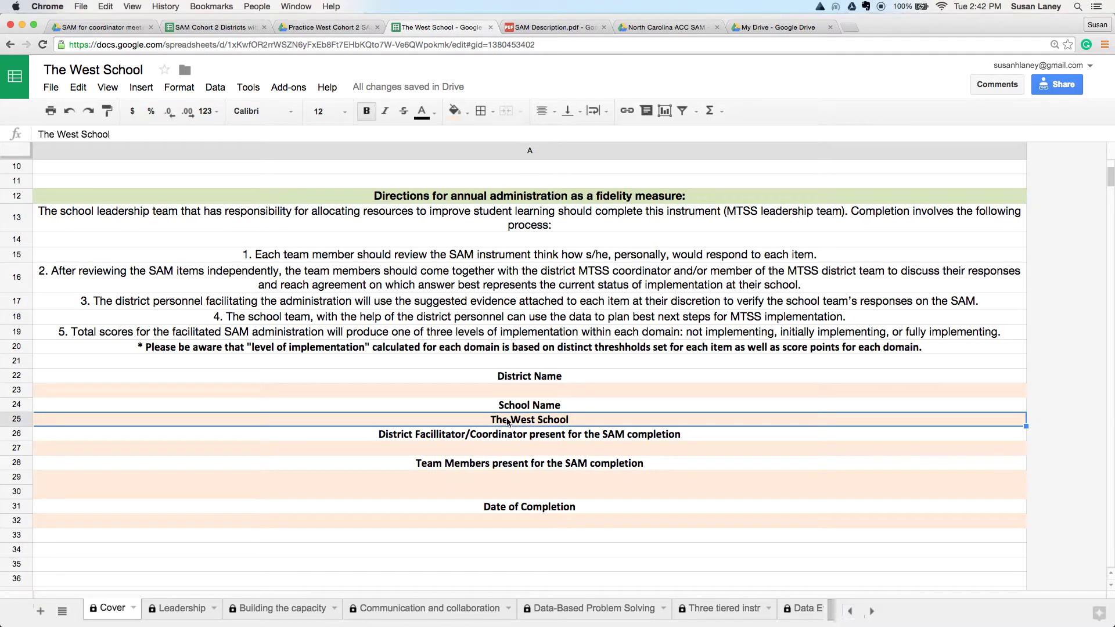
left_click(478, 448)
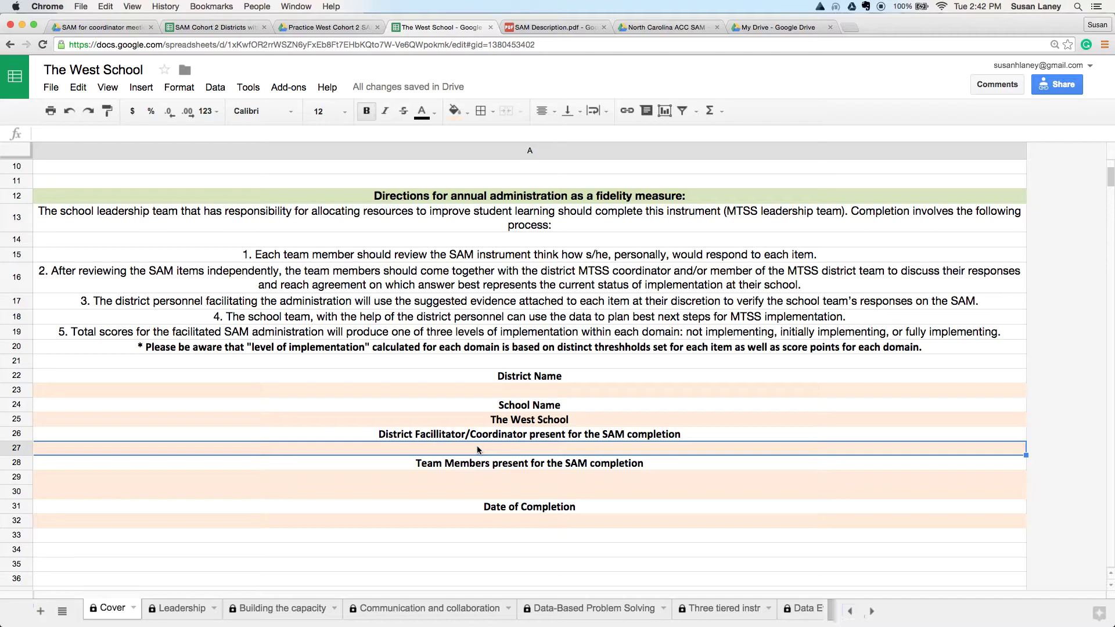
left_click(502, 475)
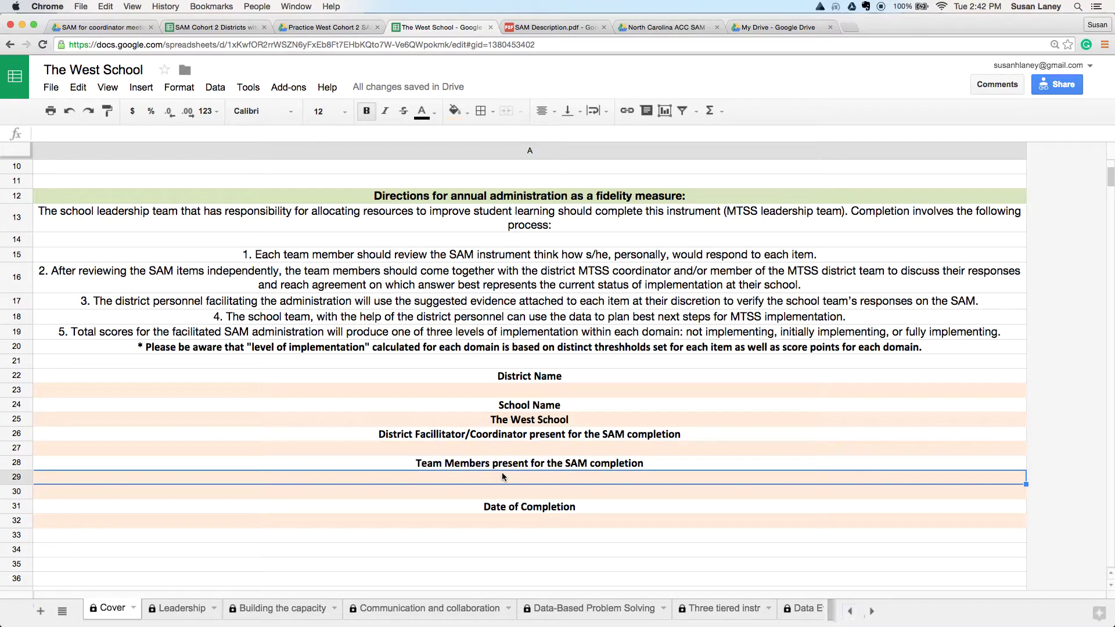
left_click(520, 522)
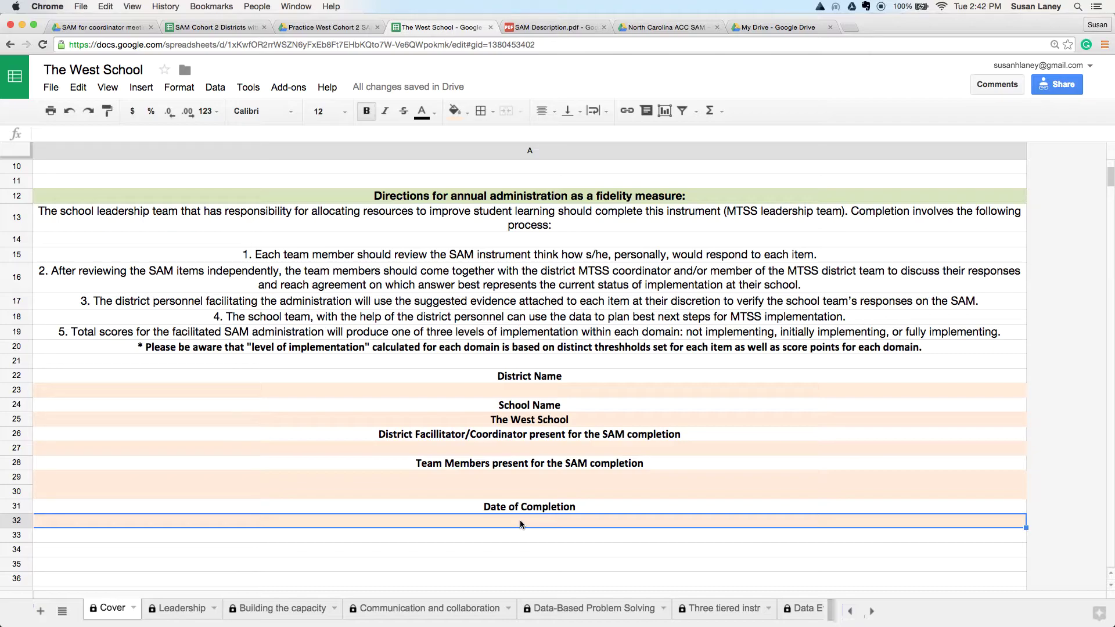
type("2/15/16")
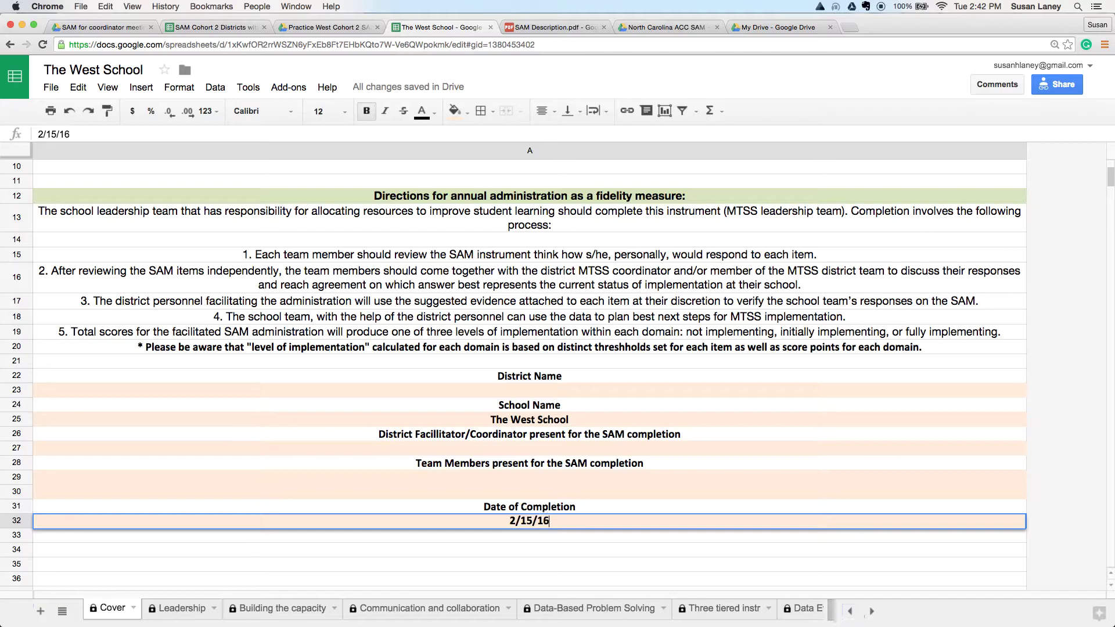
left_click(488, 540)
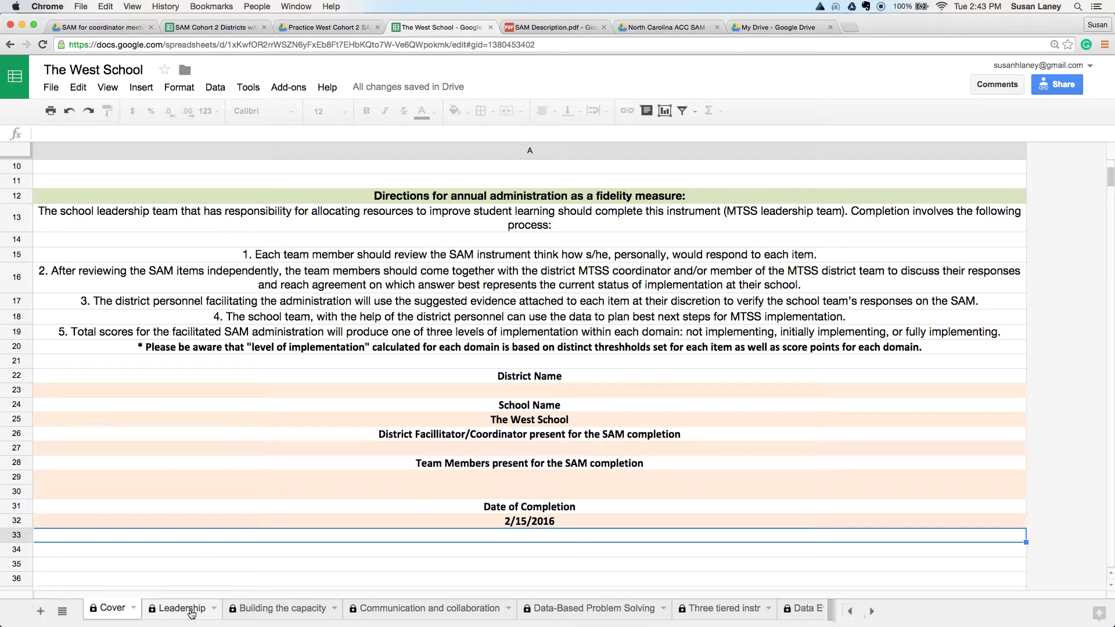
Step: On the Leadership sheet, enter a Score of 3 in F2 for item 1
left_click(191, 612)
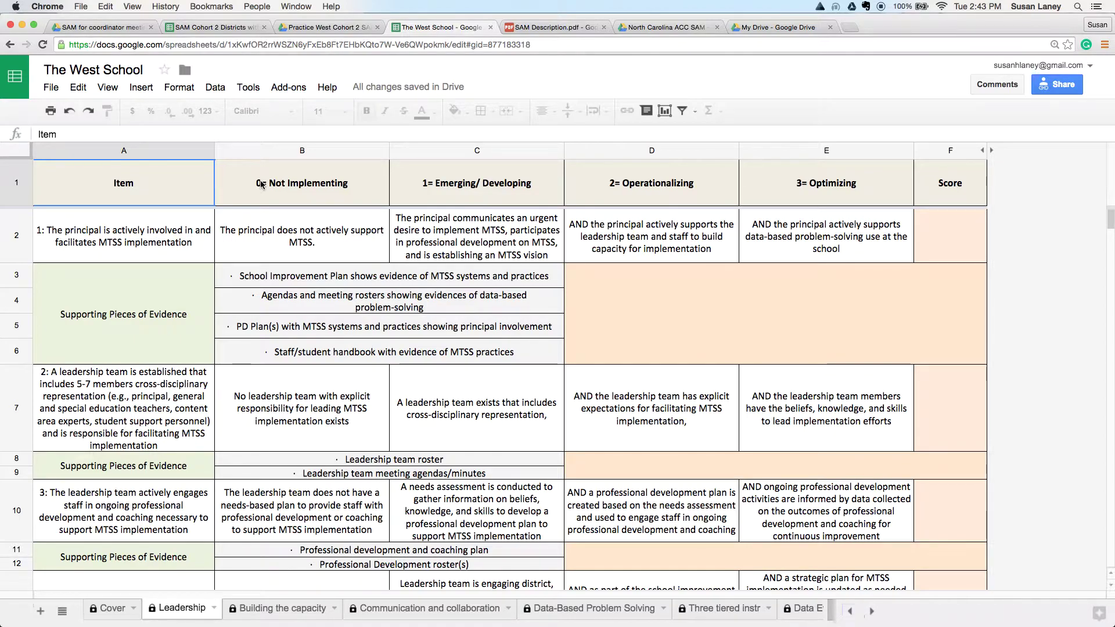
left_click(941, 240)
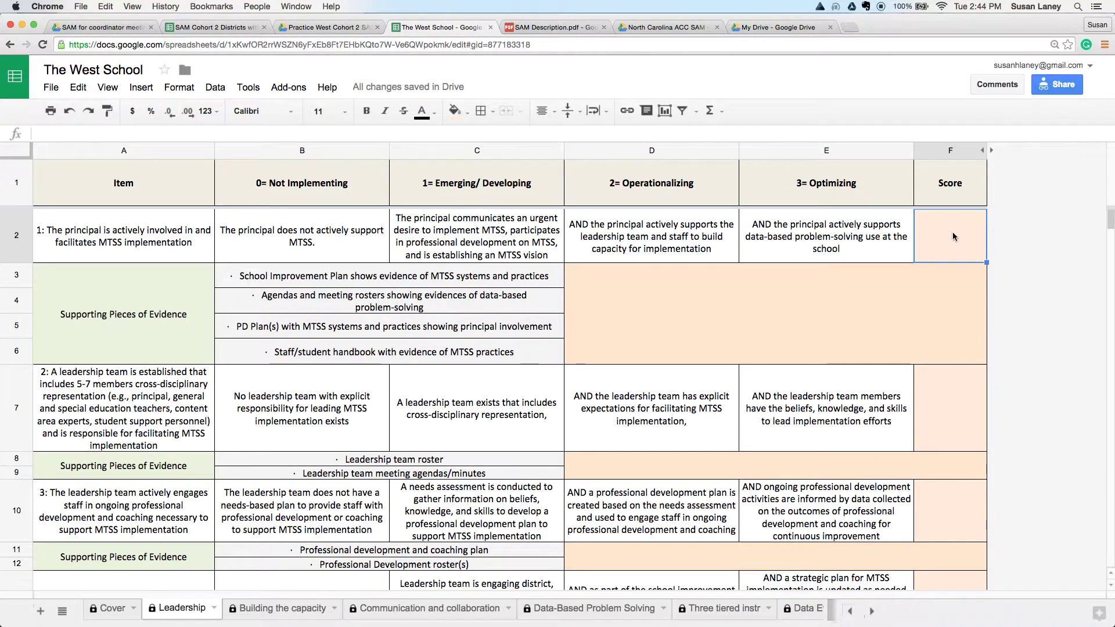
type("3")
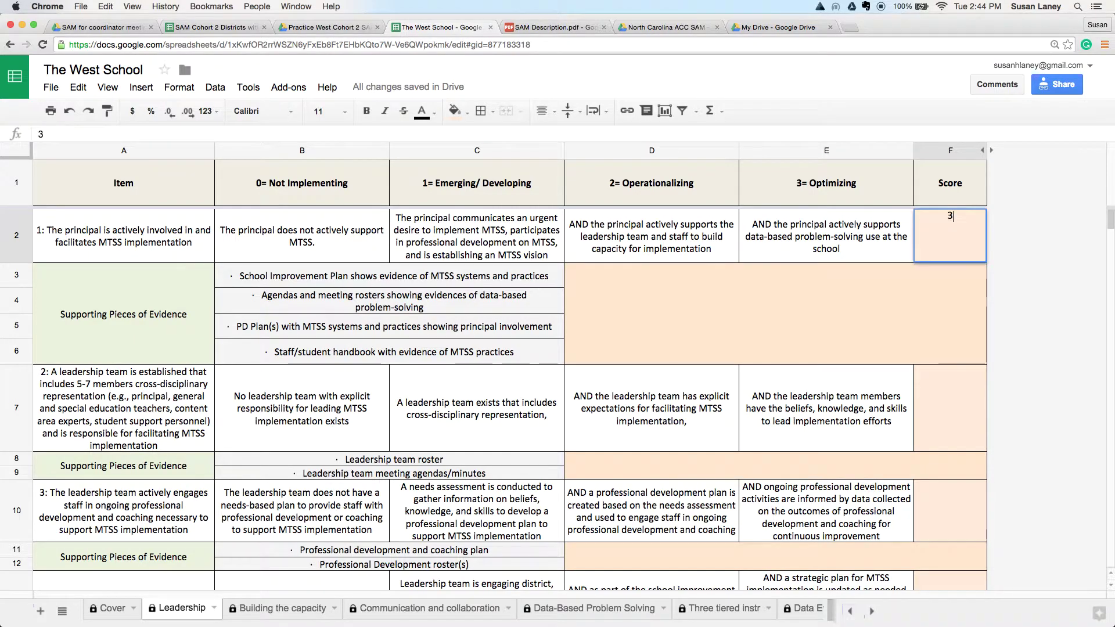
key("Return")
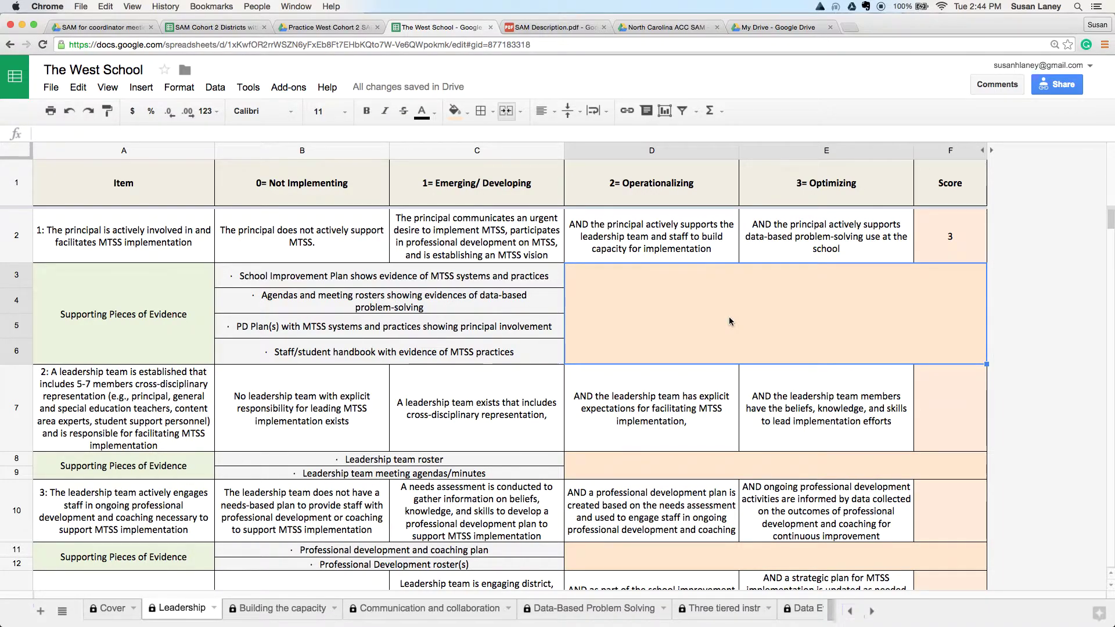
Step: Type item 1's evidence in D3:F6: principal attends all team meetings and made MTSS part of the improvement plan
type("The principal ")
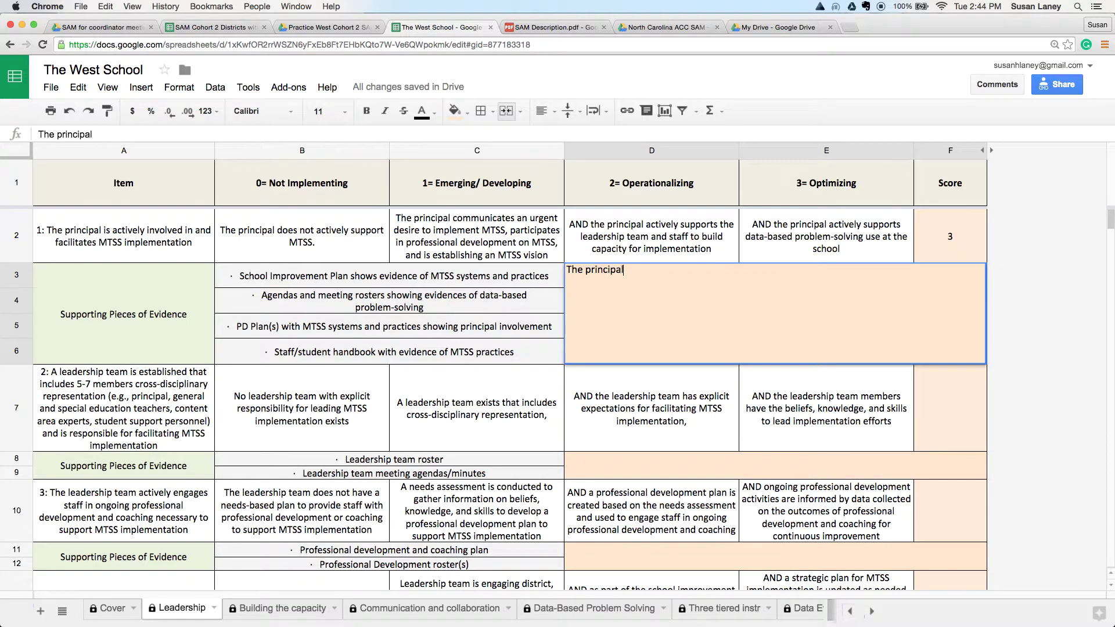
type("attends ")
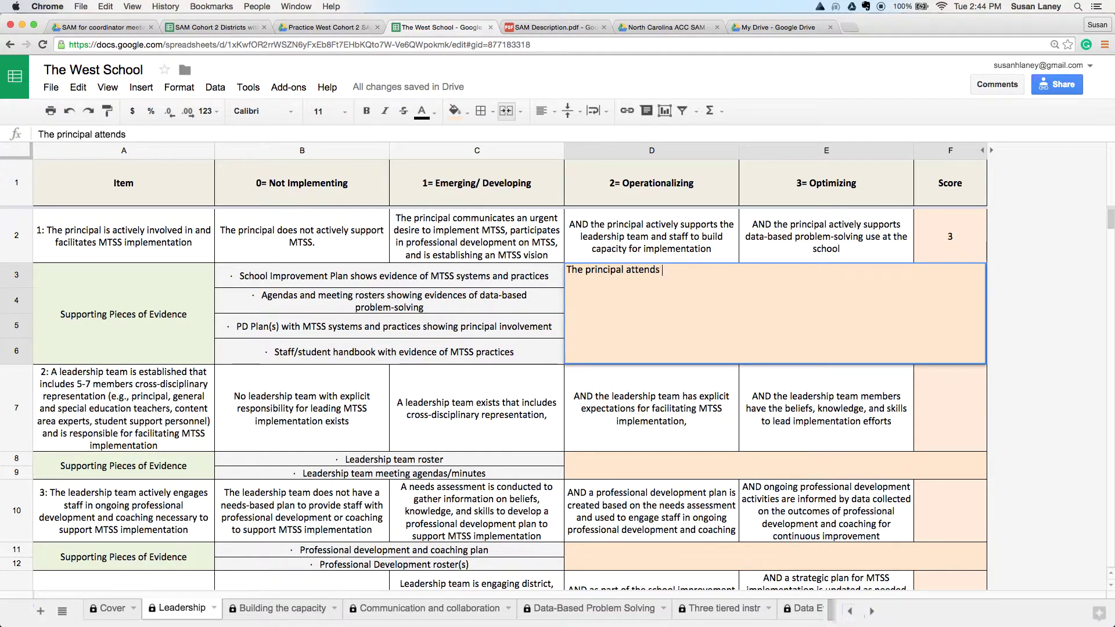
type("all temam m")
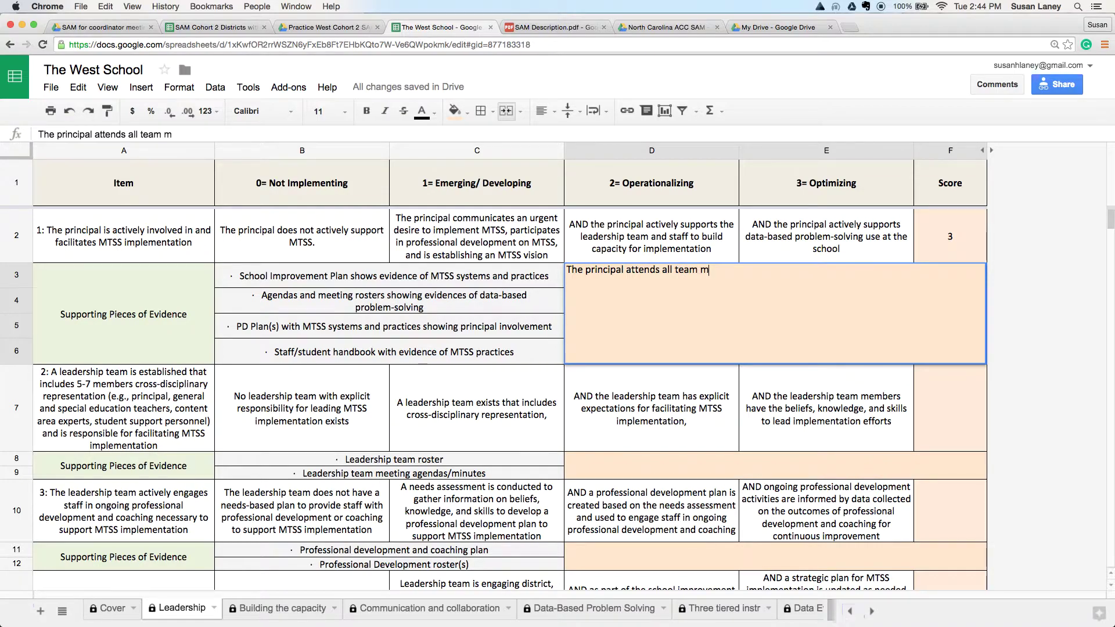
type("eetings and has made ")
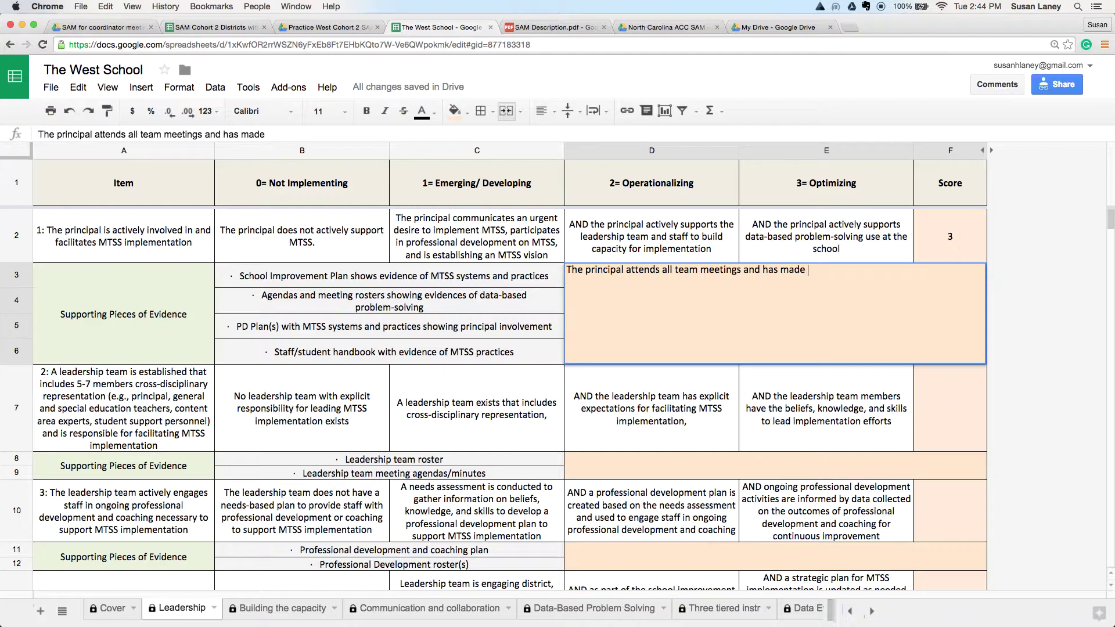
type("MTSS a parti")
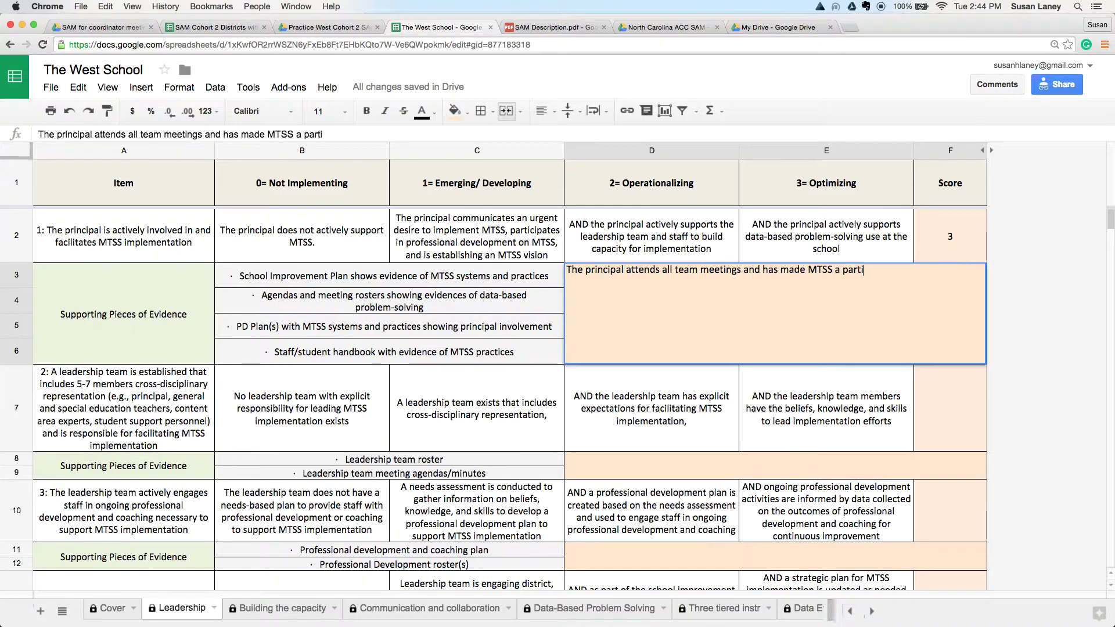
key("BackSpace")
type(" of the school")
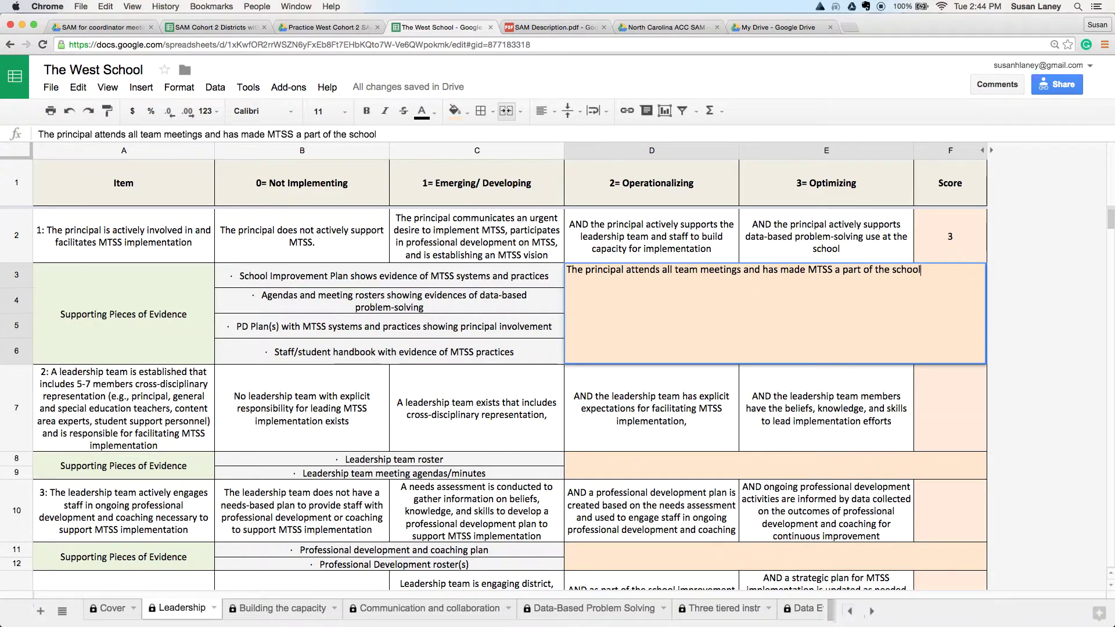
type(" improvevment plan.")
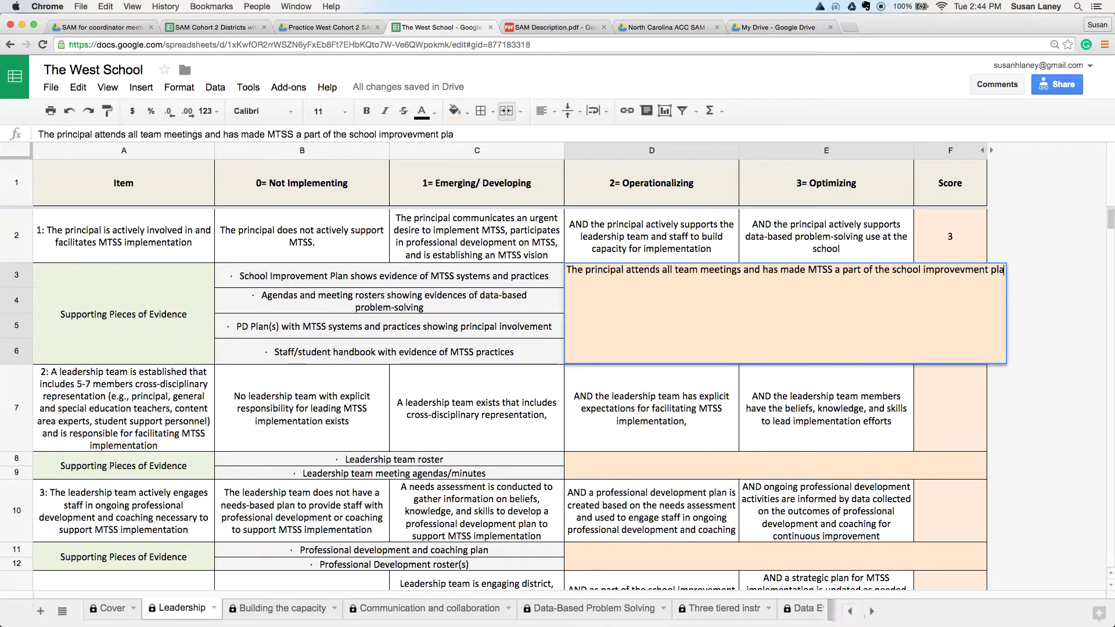
left_click(1038, 264)
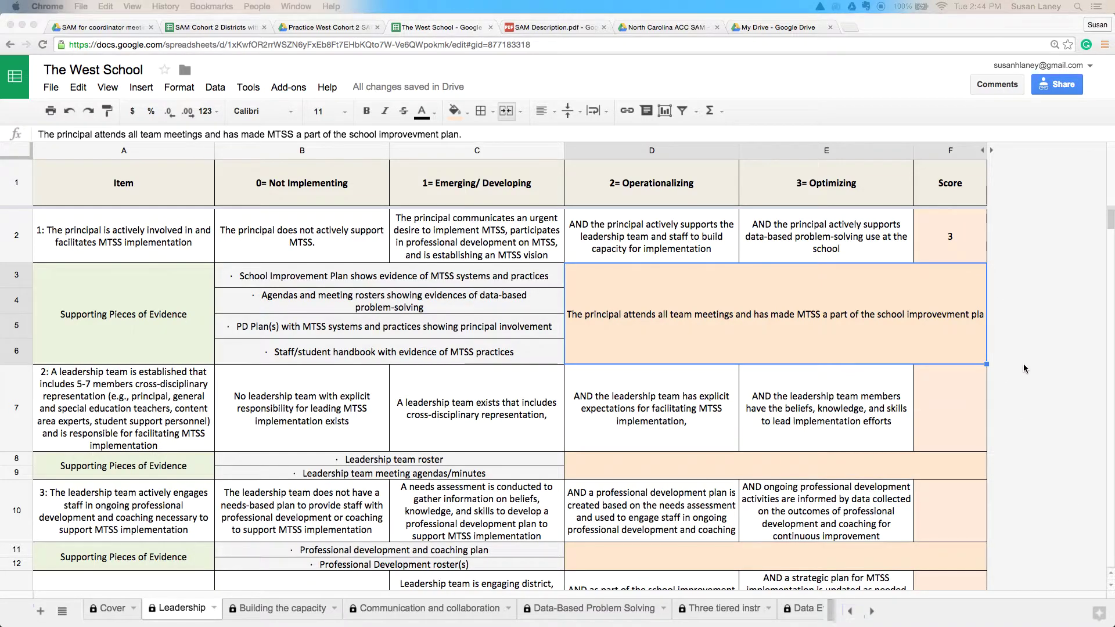
Step: Scroll to the Leadership Percent Implemented row showing 20.00%, Not Implementing
scroll(1024, 364, "down", 3)
scroll(1023, 364, "down", 3)
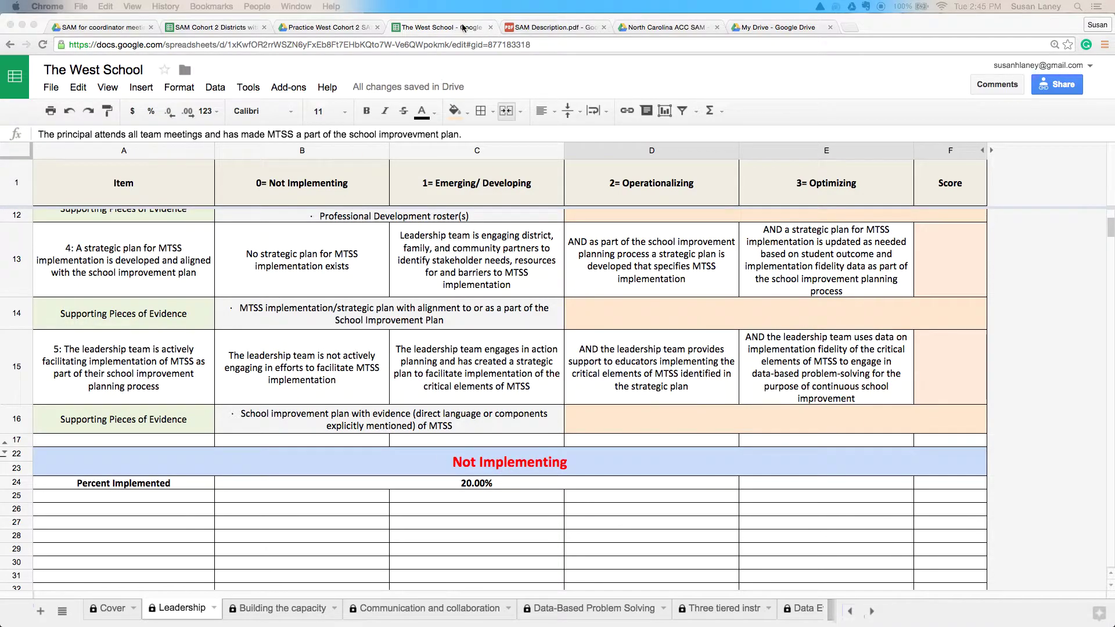
Step: Close The West School spreadsheet and open Duke from the North Carolina ACC SAM folder
left_click(490, 27)
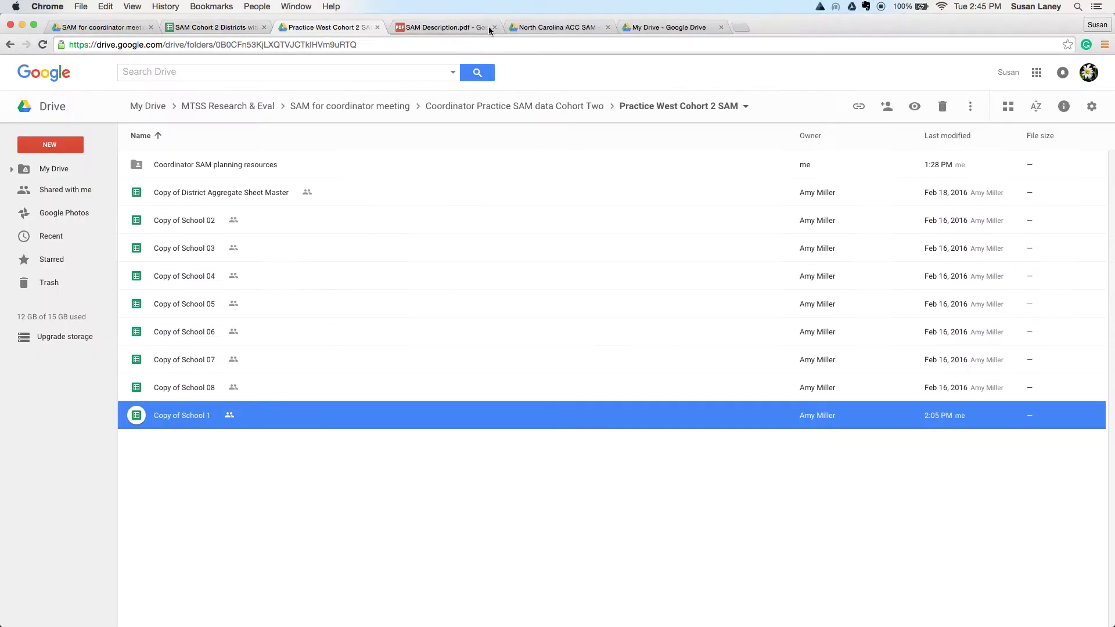
left_click(540, 26)
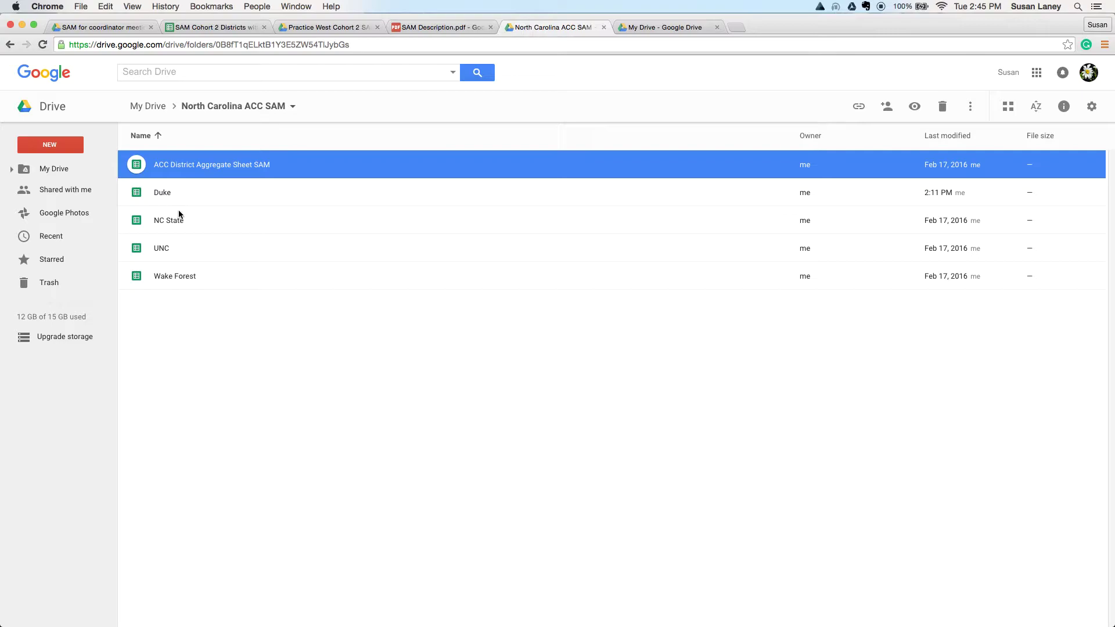
left_click(163, 202)
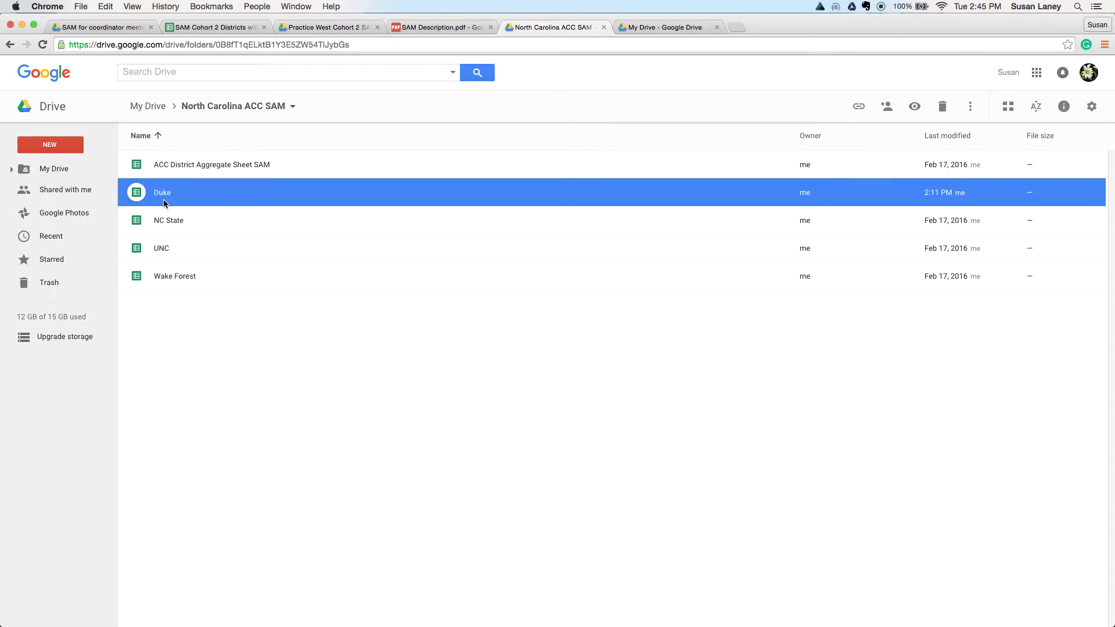
double_click(206, 192)
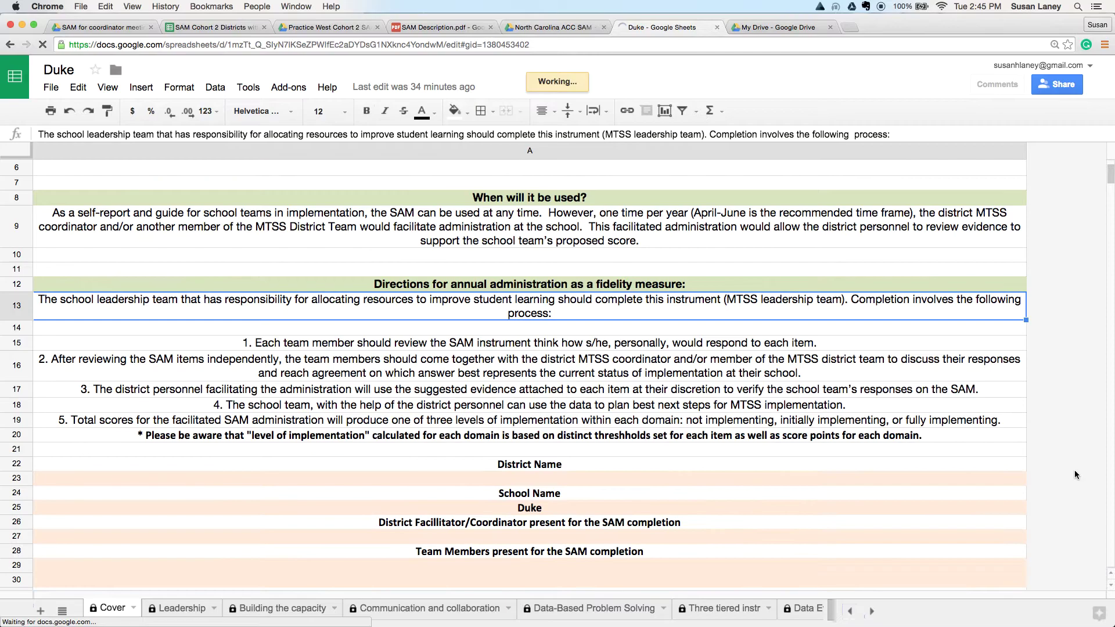
Step: Enter 2/15/16 as Duke's Date of Completion in A32, then go to the Leadership sheet
scroll(1075, 469, "down", 1)
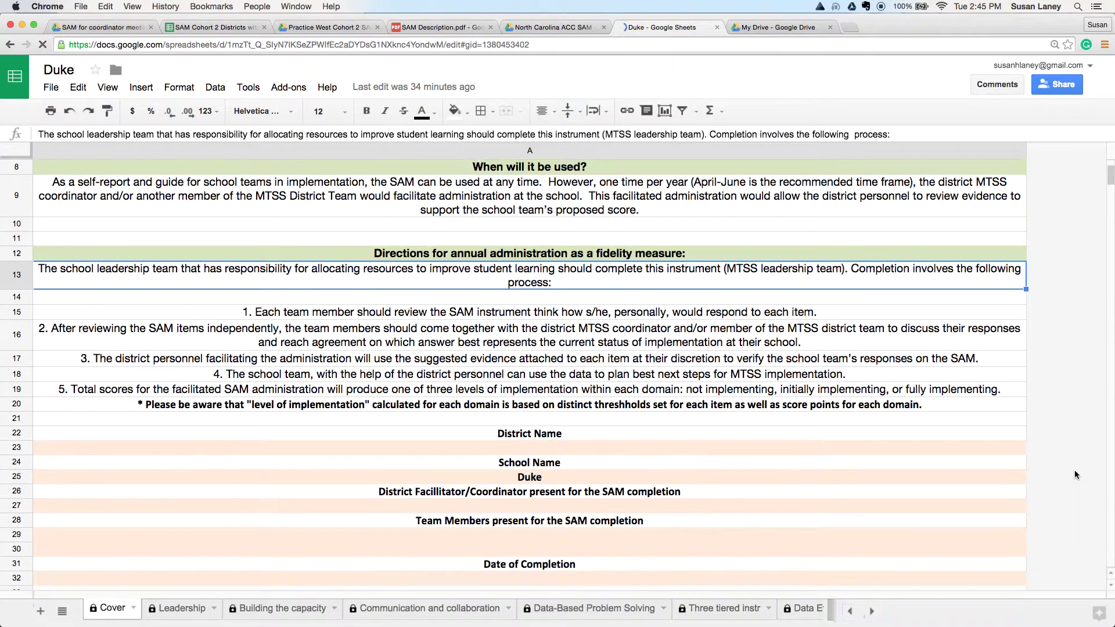
left_click(533, 581)
type("2/1")
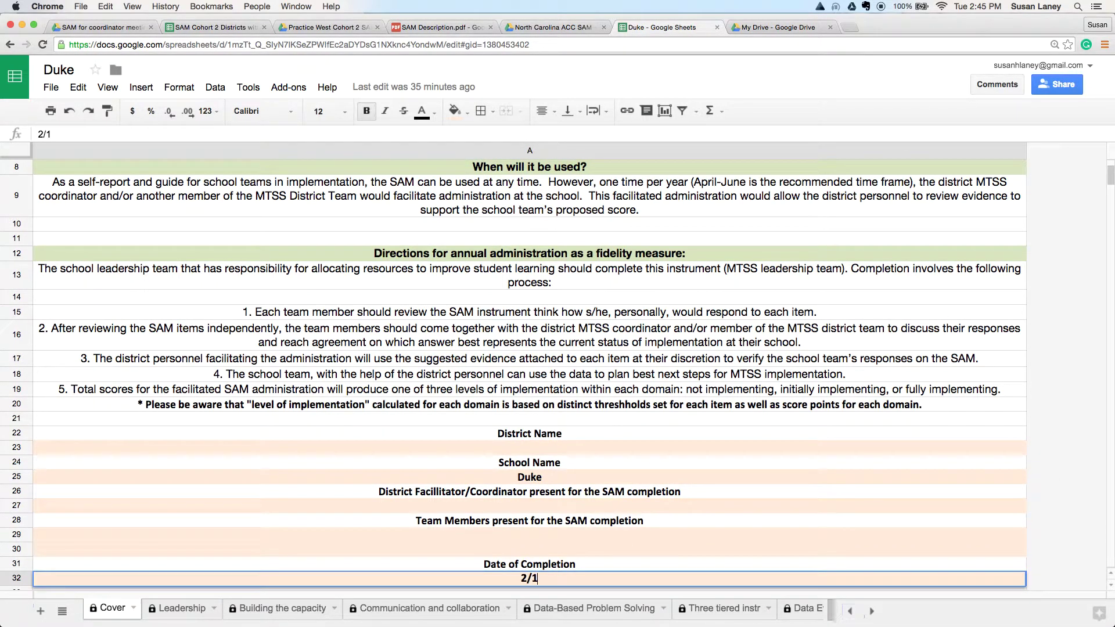
type("5/16")
left_click(640, 535)
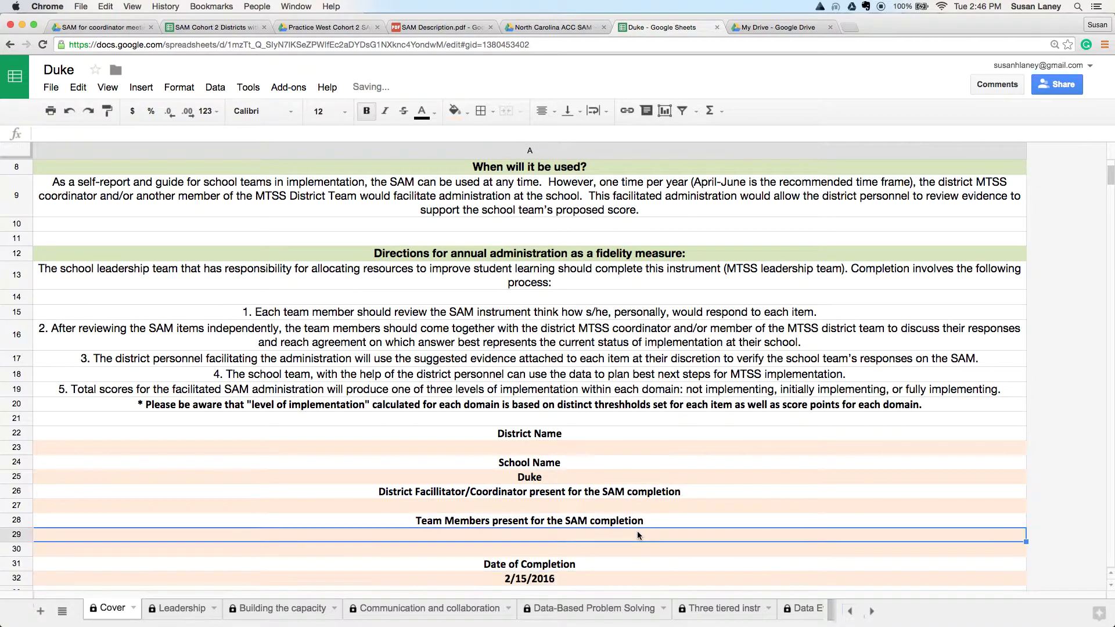
left_click(573, 475)
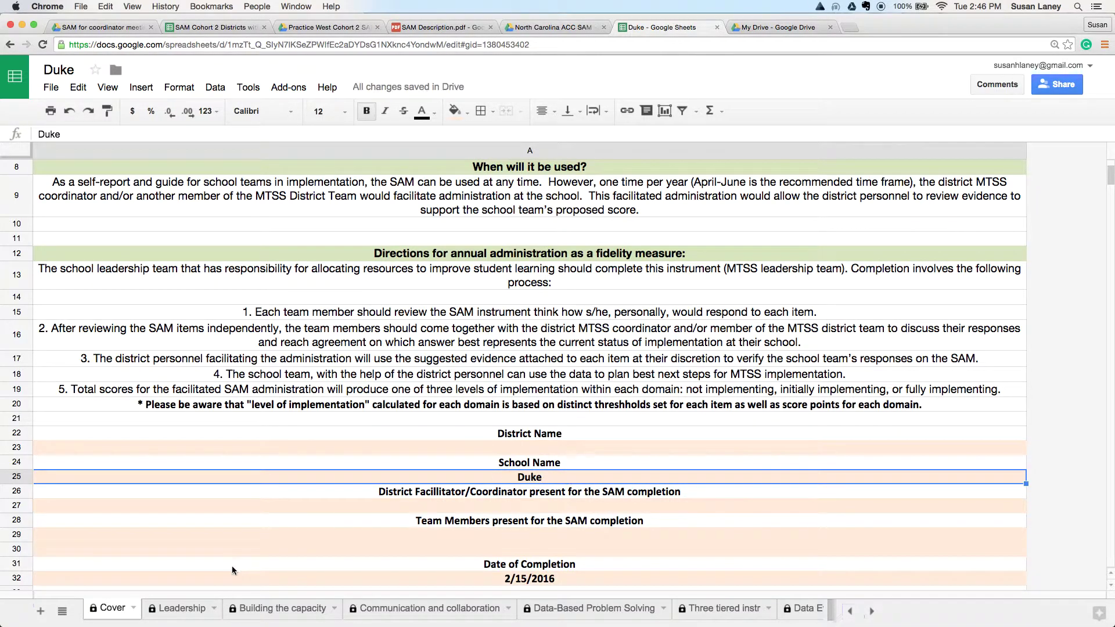
left_click(201, 610)
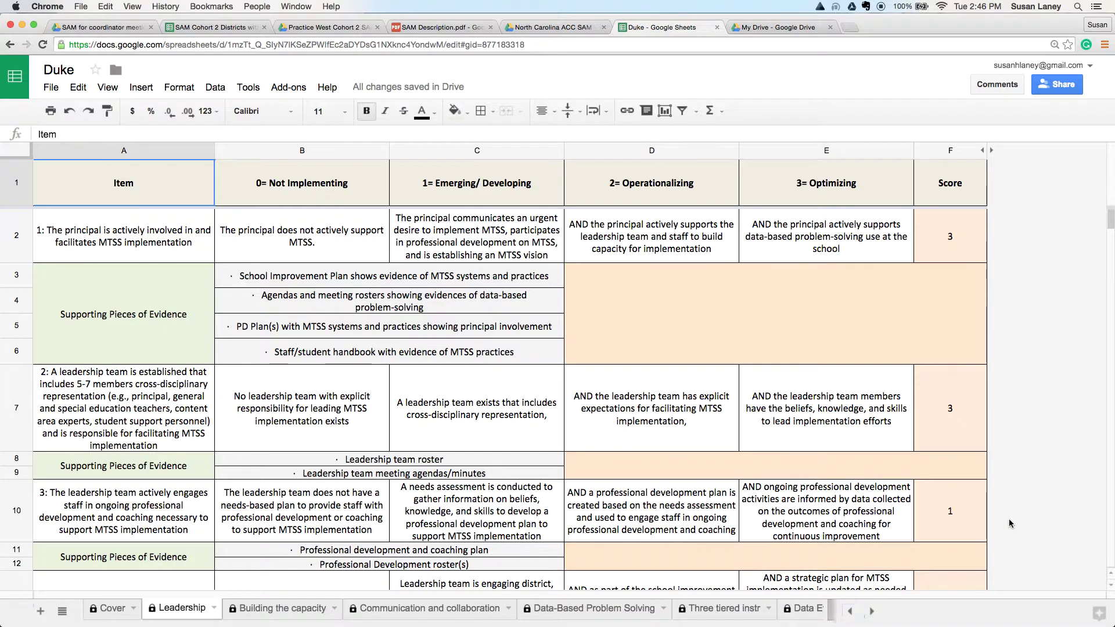
Step: Check Duke's Leadership result of 73.33% Initially Implementing, then go to the Communication and collaboration sheet
scroll(1009, 519, "down", 10)
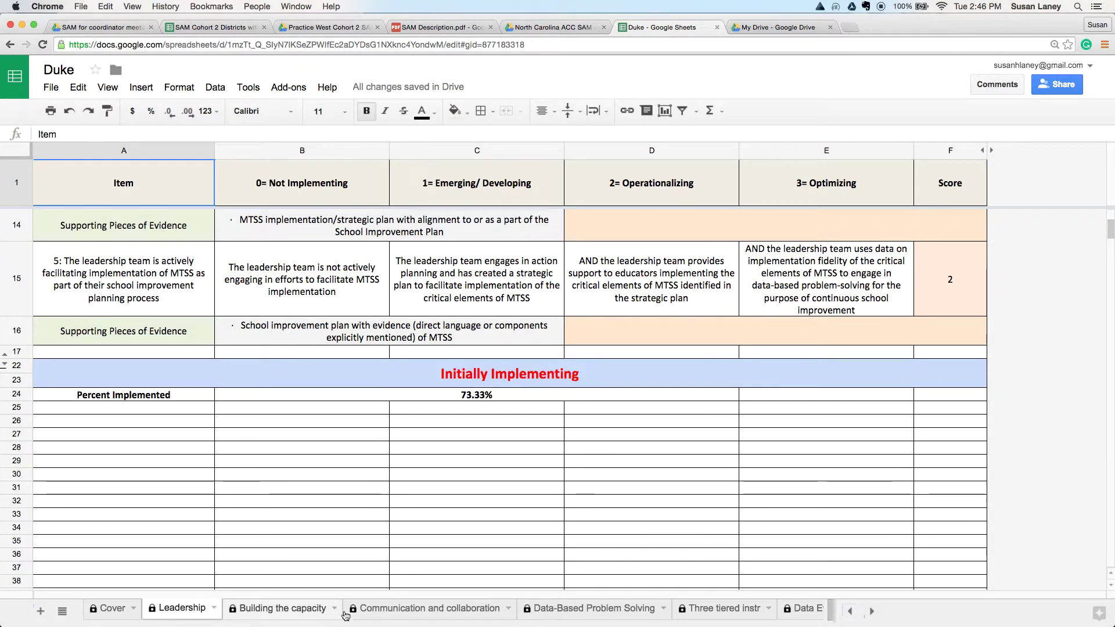
left_click(403, 615)
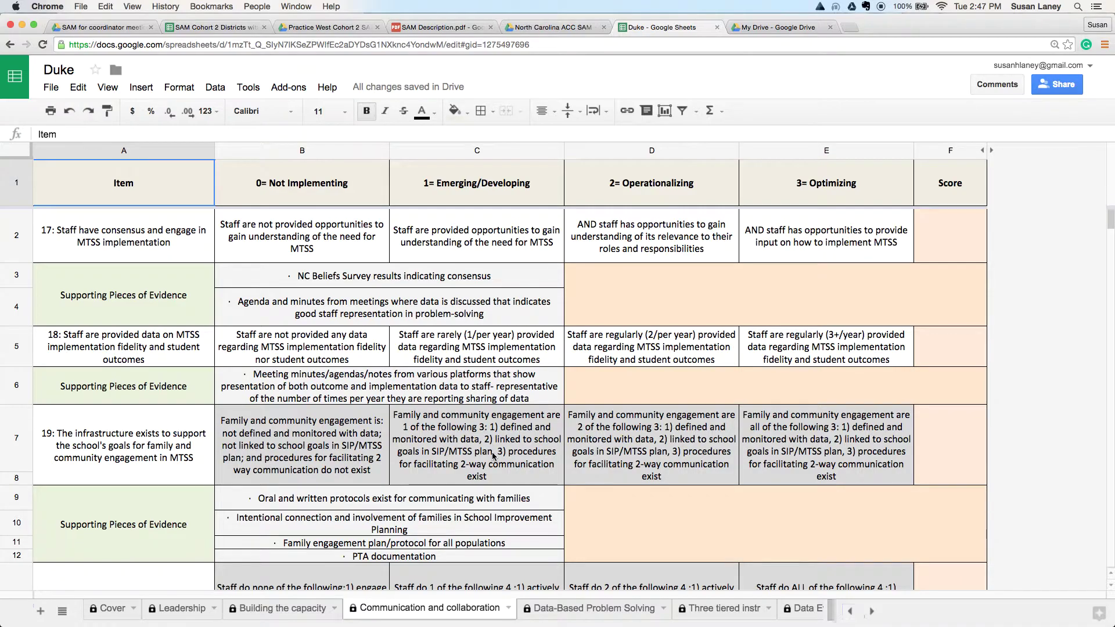
Step: Score items 17, 18, 19 and 20 as 3 in F2, F5, F7 and F13
left_click(951, 233)
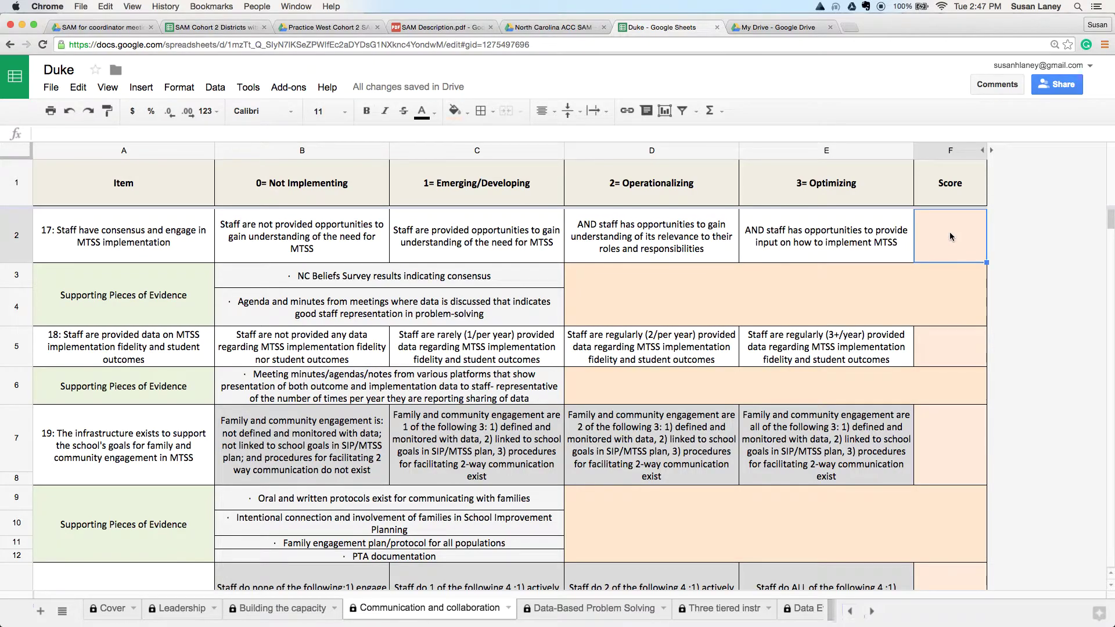
type("3")
key("Return")
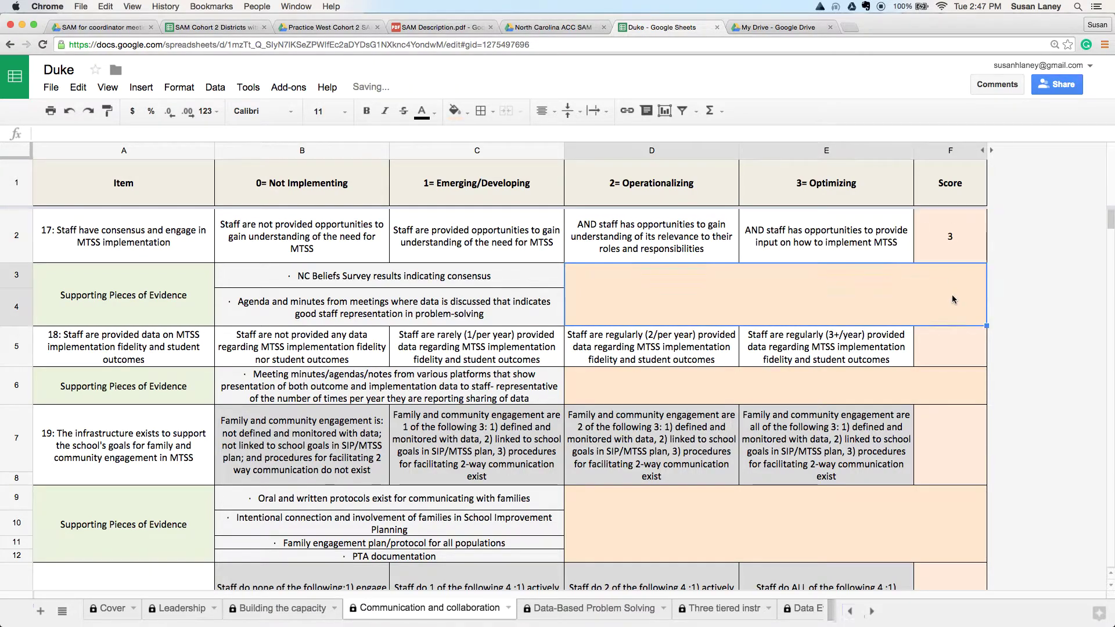
left_click(950, 349)
type("3")
left_click(949, 433)
type("3")
left_click(964, 574)
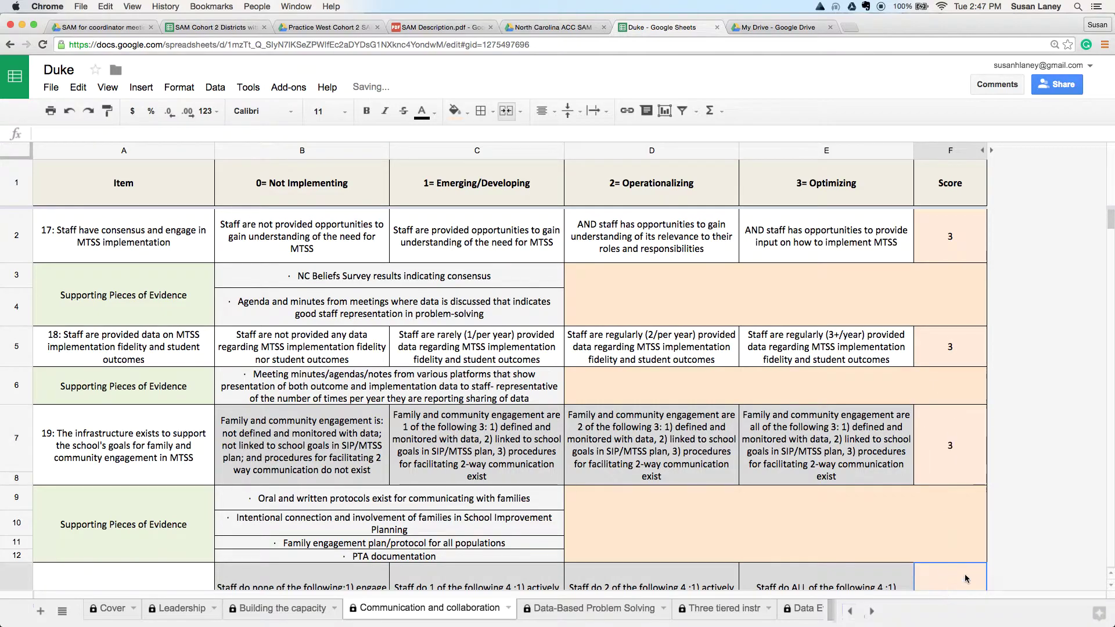
type("3")
left_click(1028, 534)
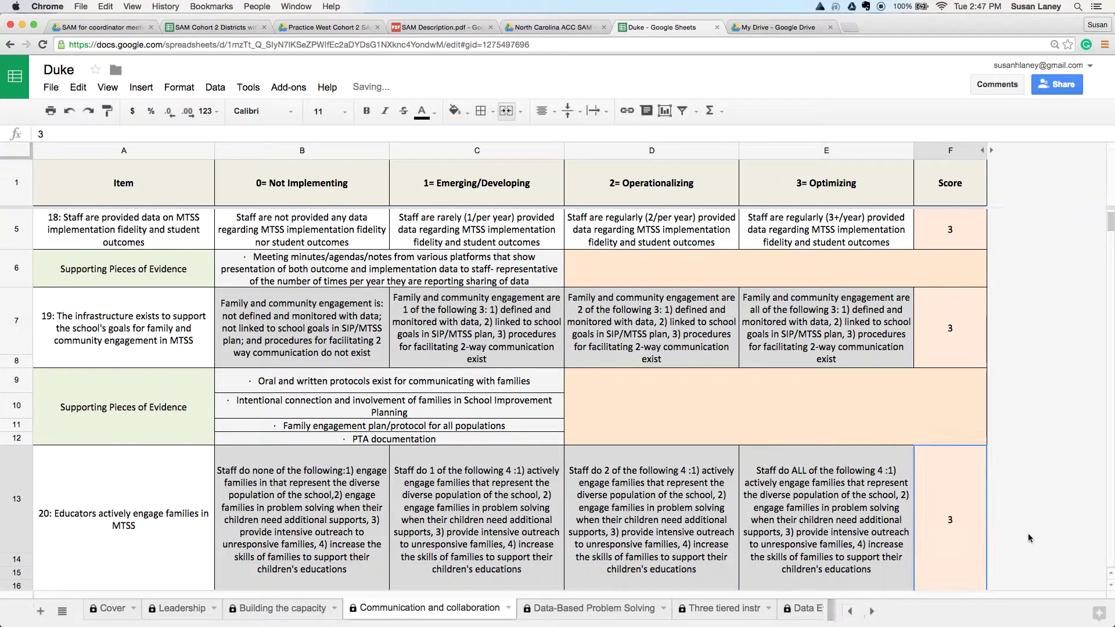
Step: Try a score of 2 for item 20, then restore it to 3 for 100.00% Fully Implementing
scroll(1028, 533, "down", 3)
scroll(1028, 533, "down", 1)
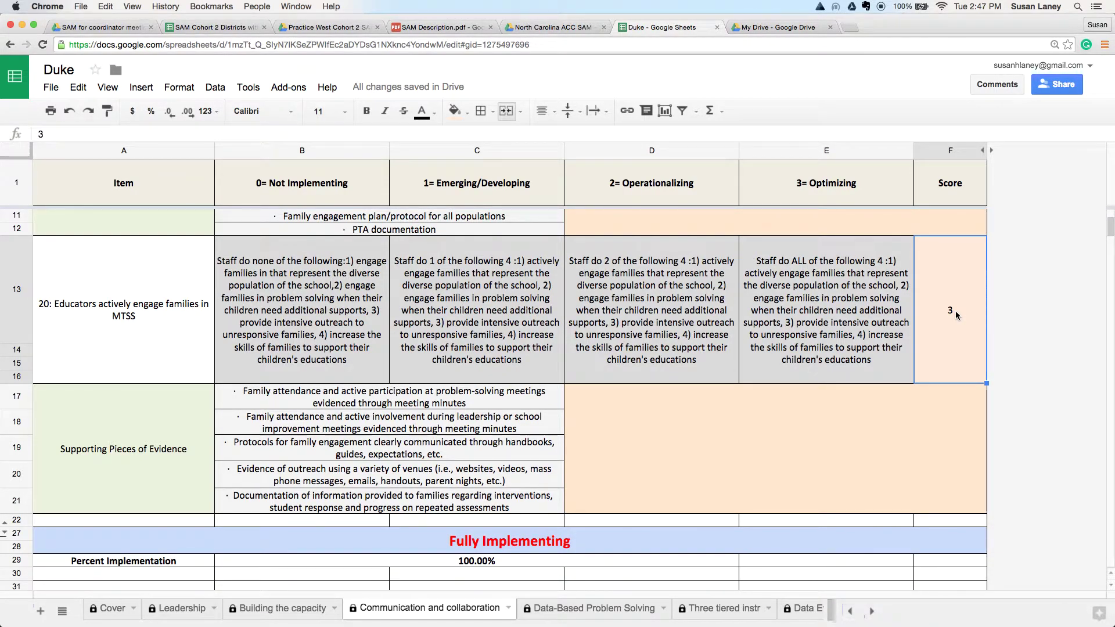
type("2")
key("Tab")
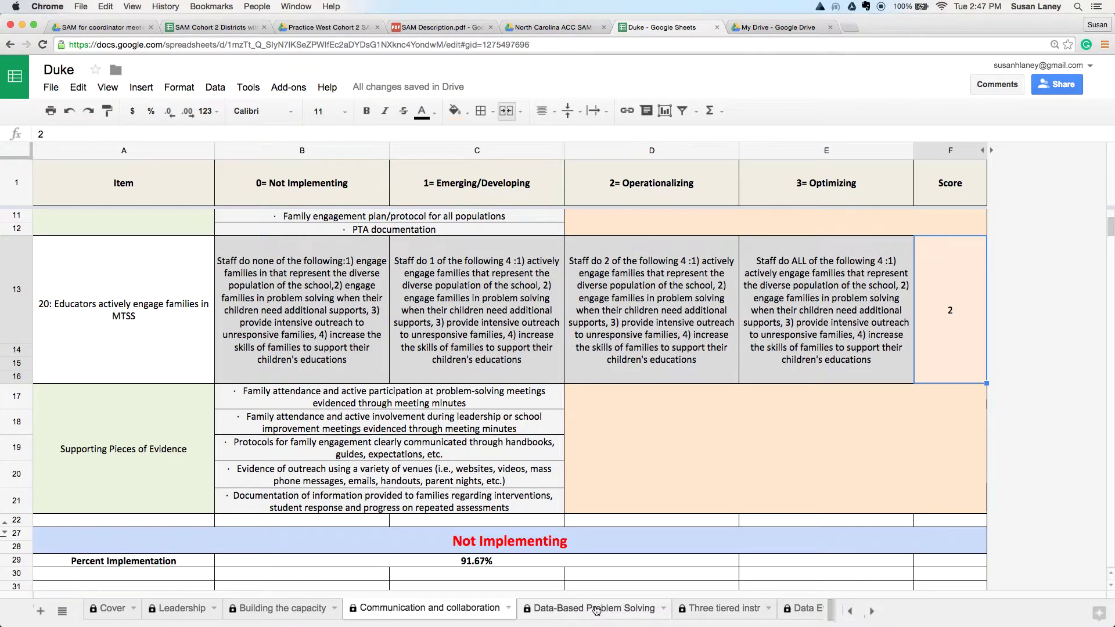
type("3")
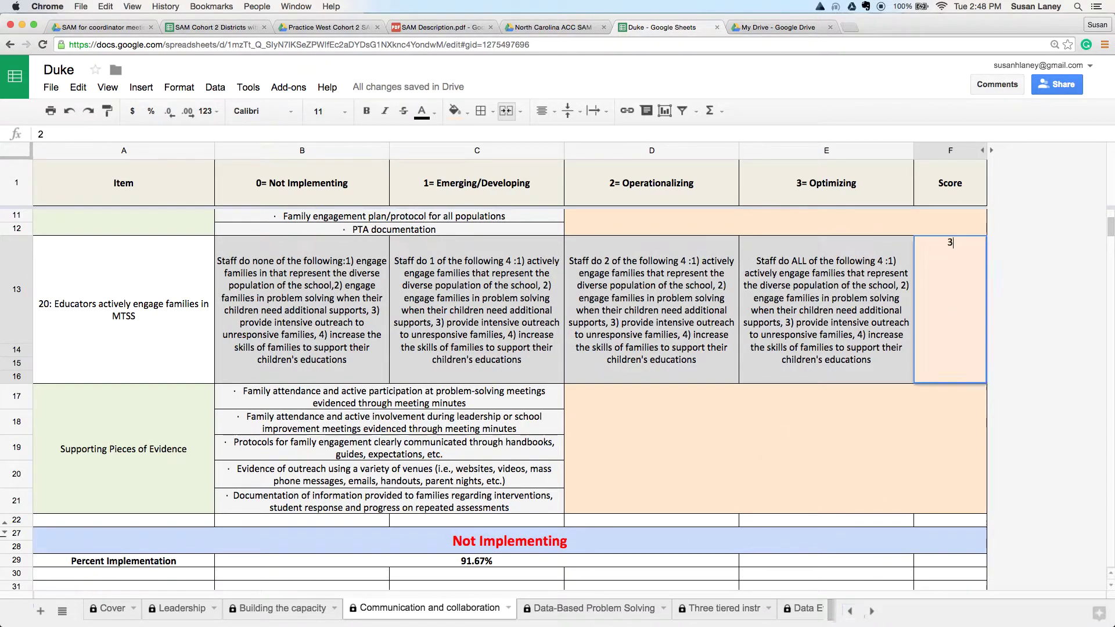
left_click(925, 426)
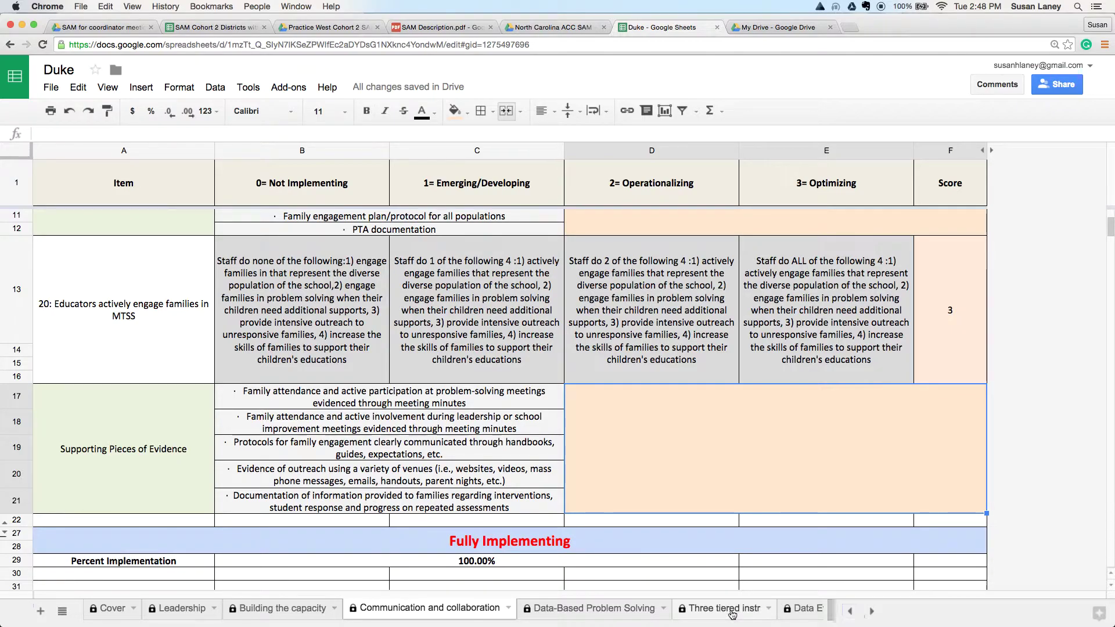
Step: Open Duke's Summary sheet and view the 100.00% Fully Implementing levels and results bar chart
scroll(733, 615, "right", 2)
scroll(733, 615, "right", 10)
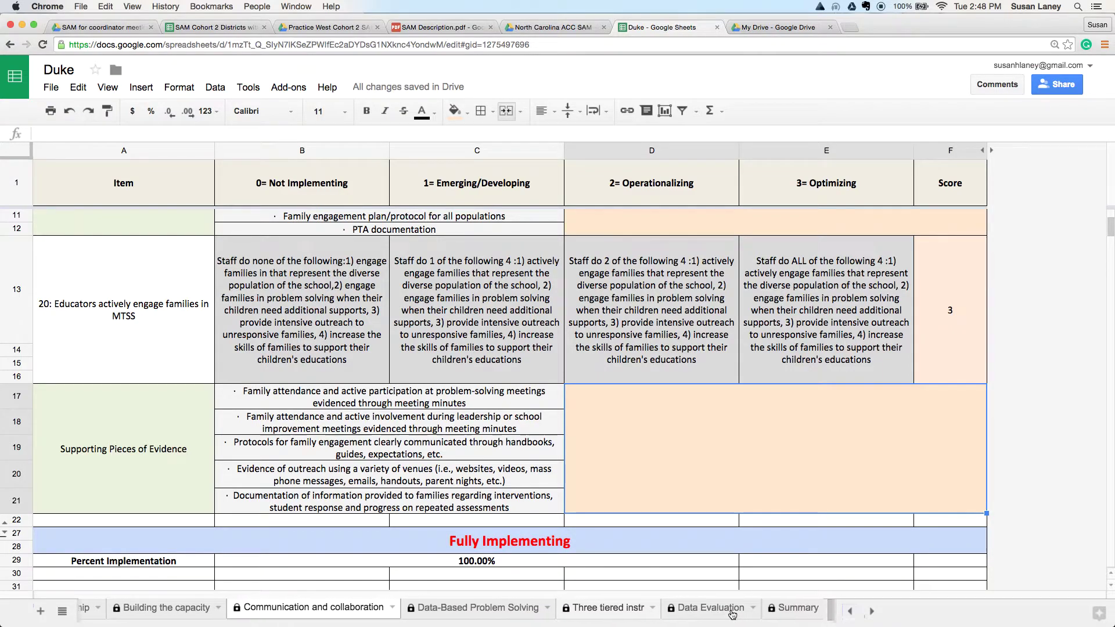
scroll(733, 615, "right", 3)
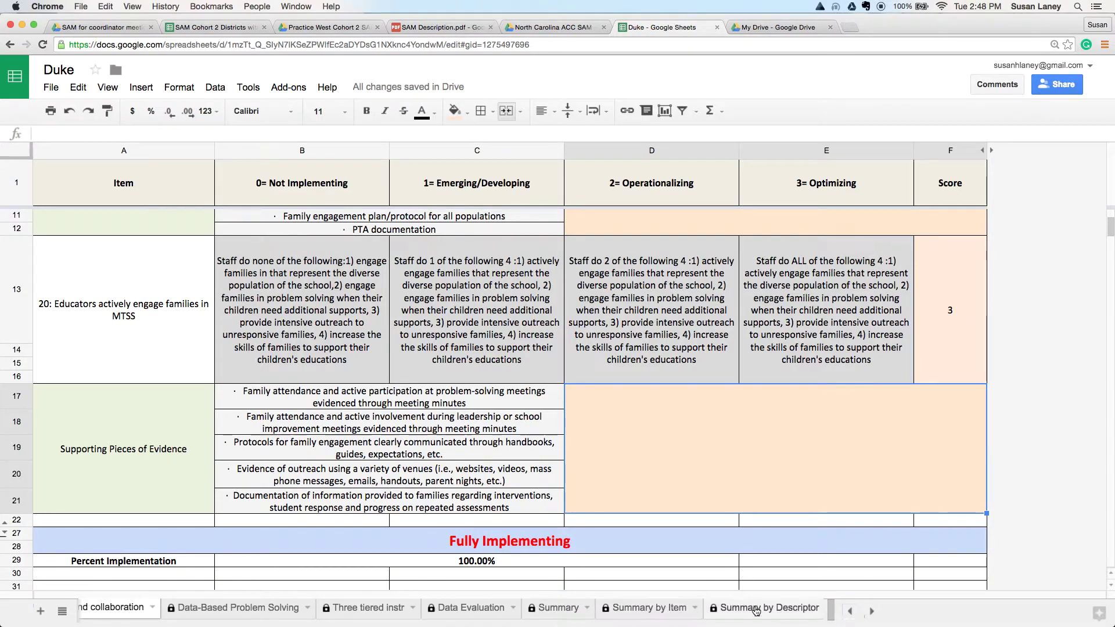
left_click(553, 610)
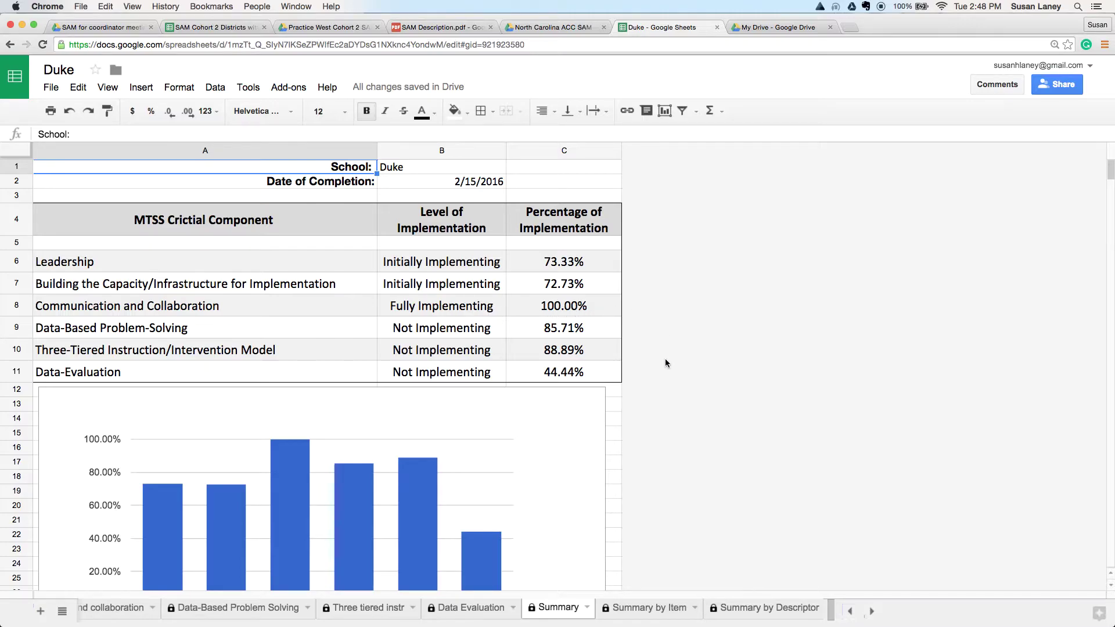
scroll(660, 360, "down", 3)
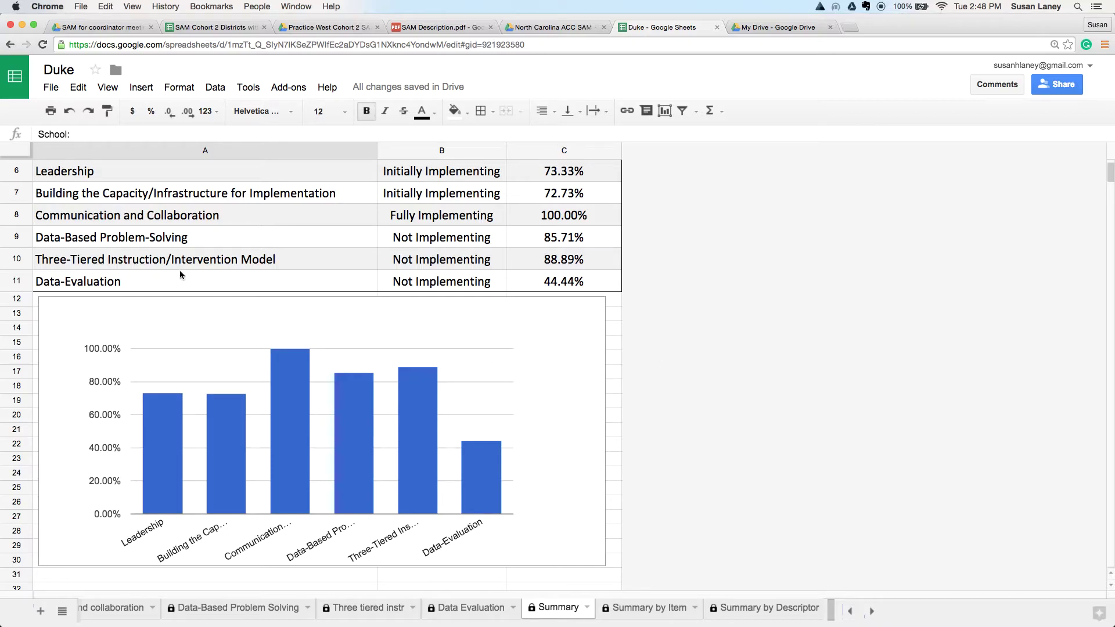
left_click(52, 111)
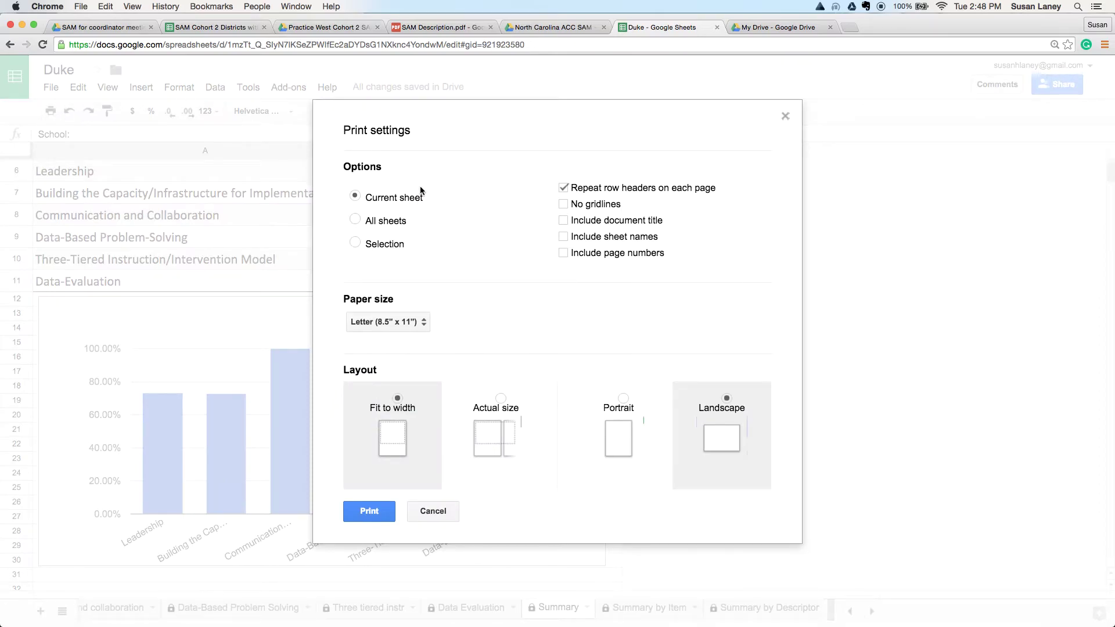
left_click(375, 513)
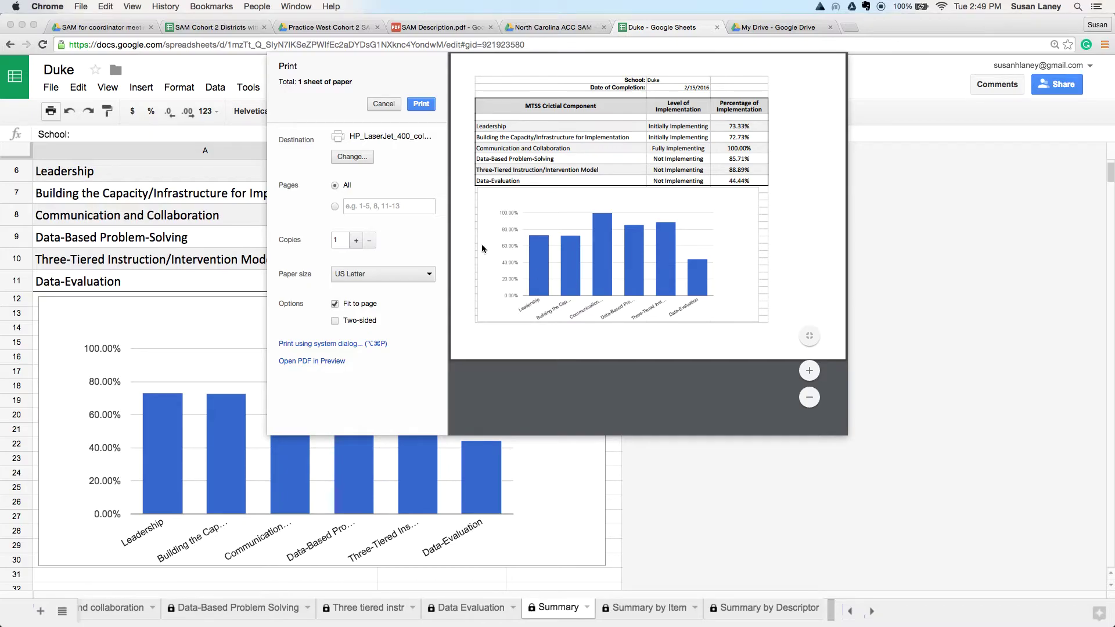
left_click(383, 104)
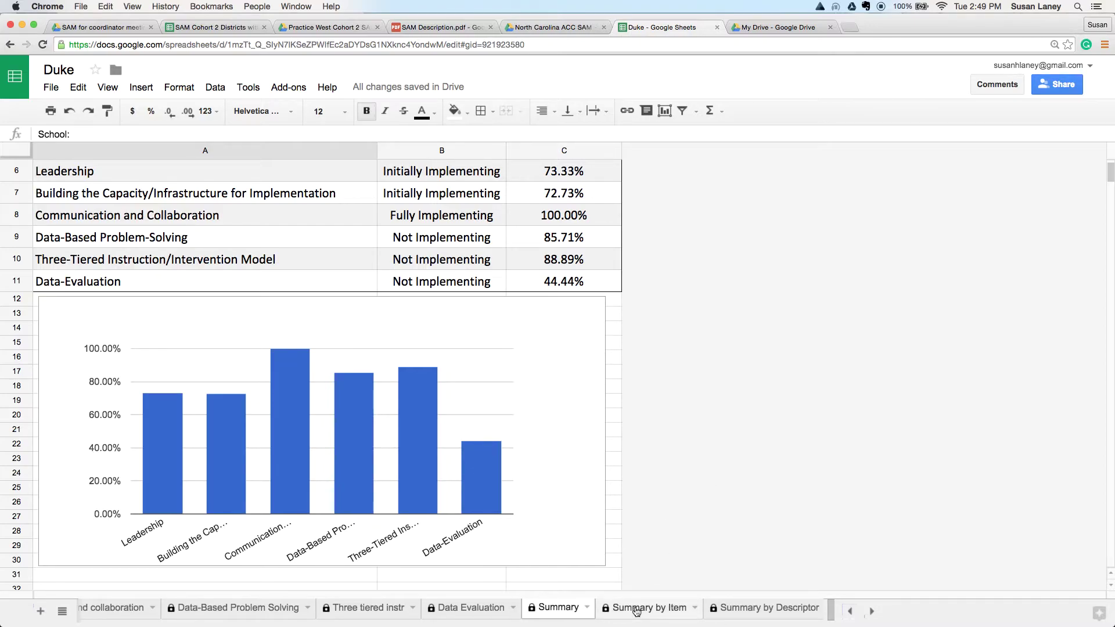
Step: Switch to Duke's Summary by Item sheet and scroll through its items
left_click(637, 612)
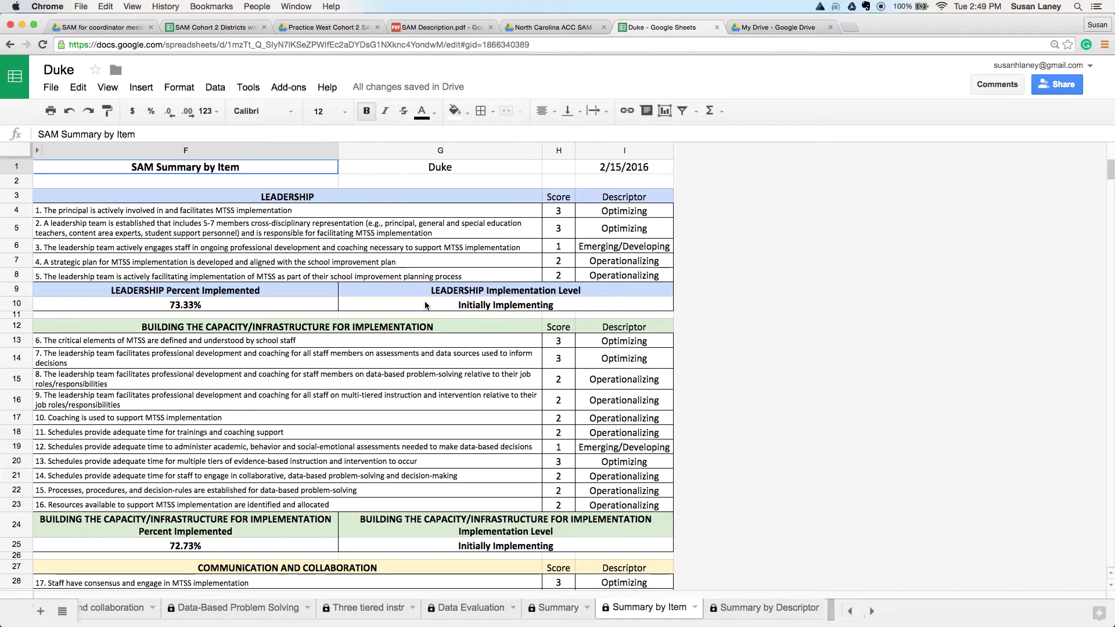
scroll(721, 384, "down", 5)
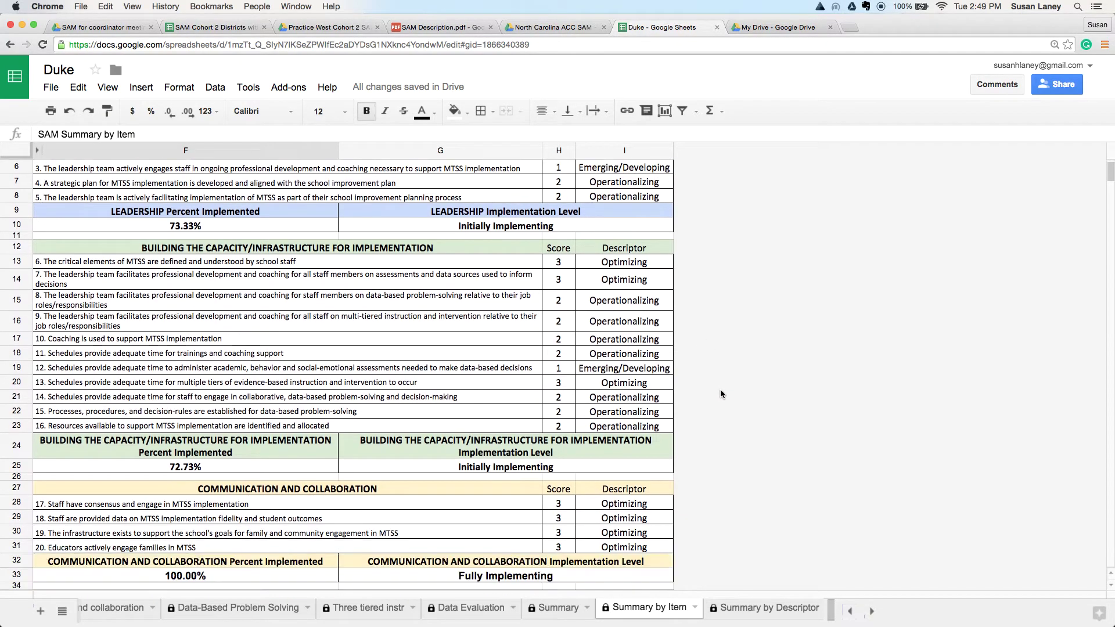
scroll(720, 394, "down", 5)
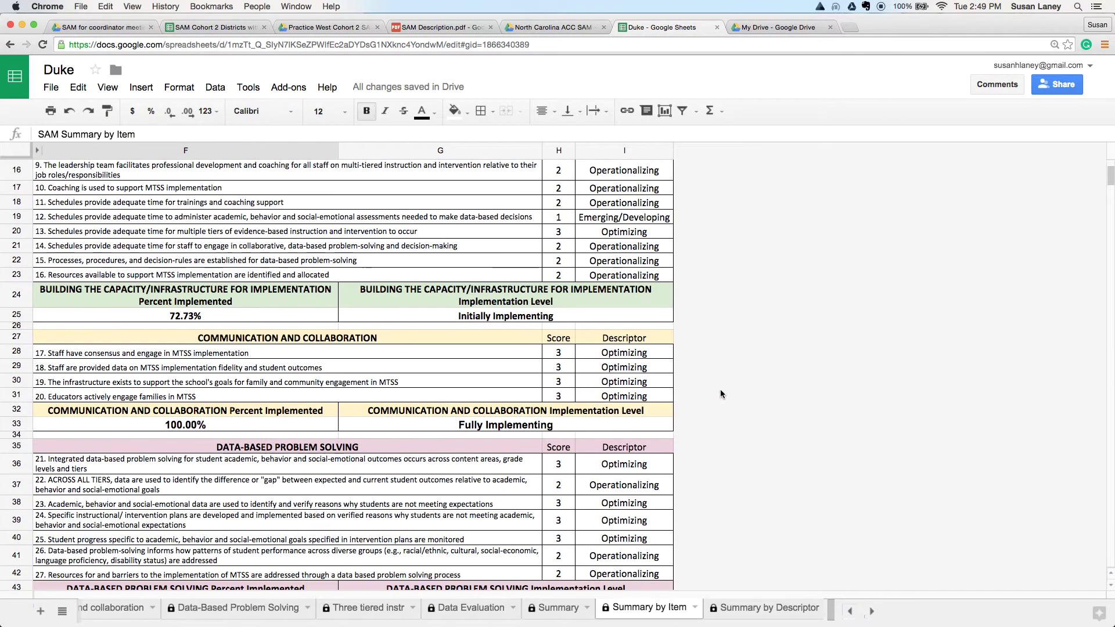
scroll(720, 394, "down", 5)
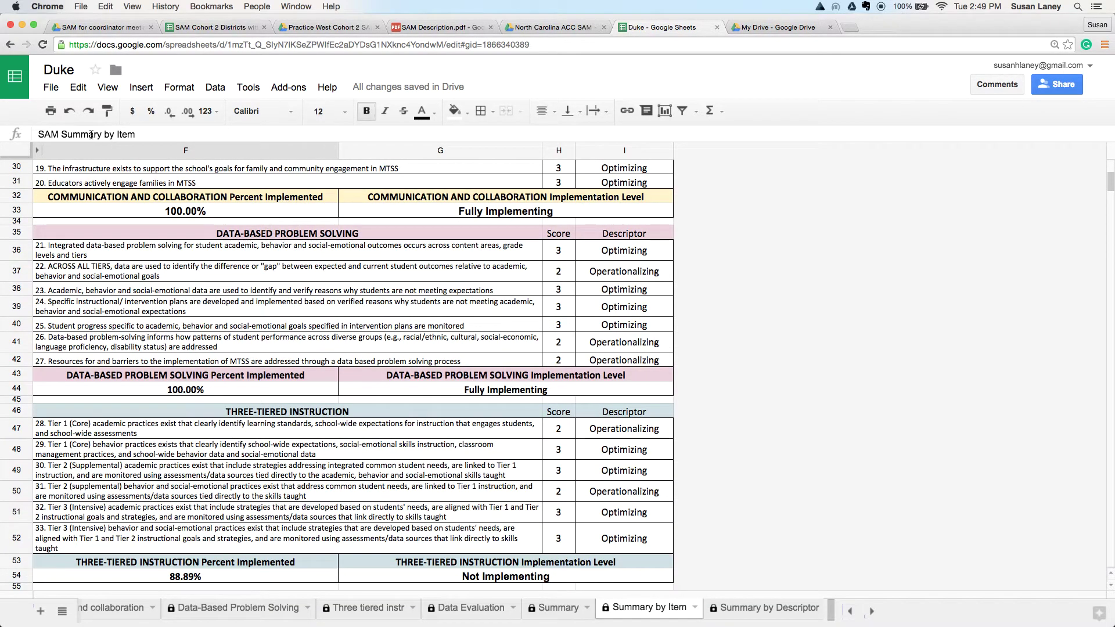
Step: Preview the Summary by Item printout on 2 sheets of paper, then cancel without printing
left_click(51, 112)
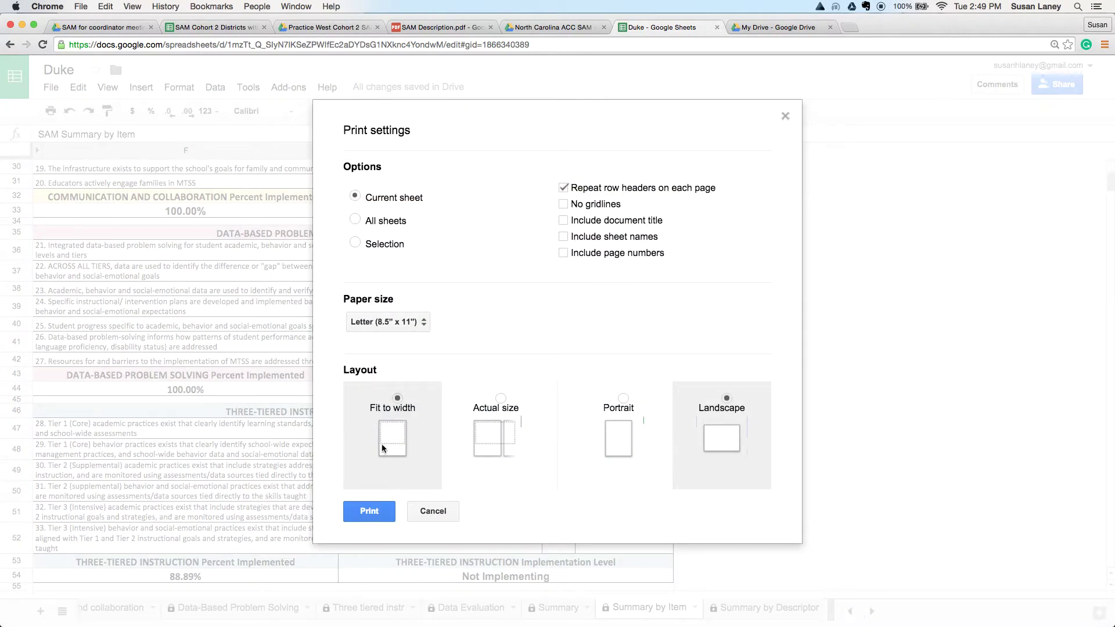
left_click(372, 514)
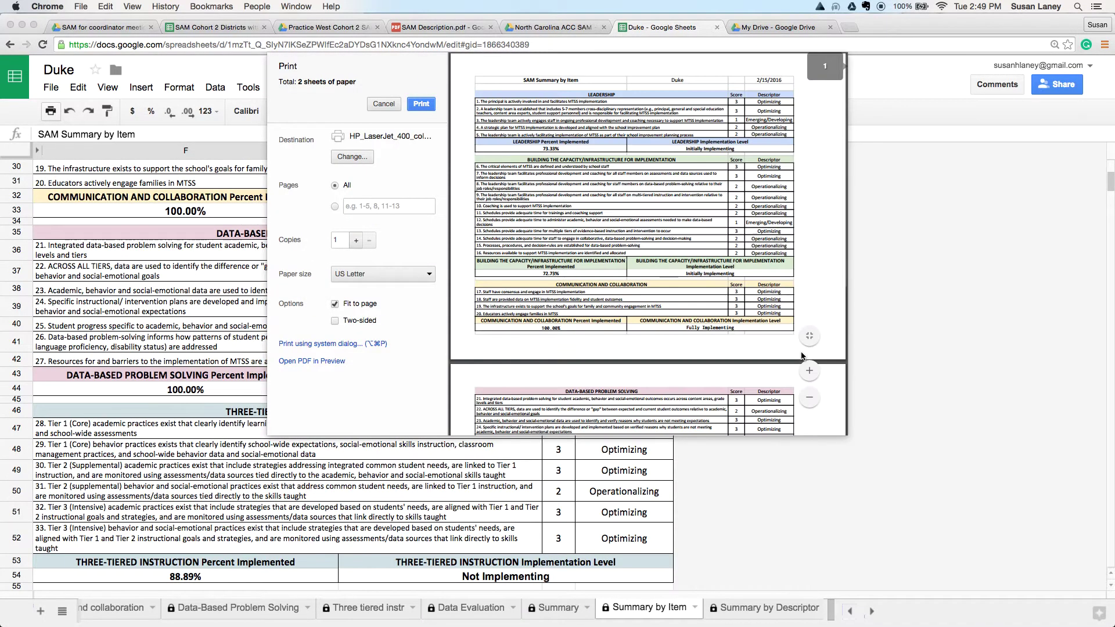
scroll(802, 356, "down", 5)
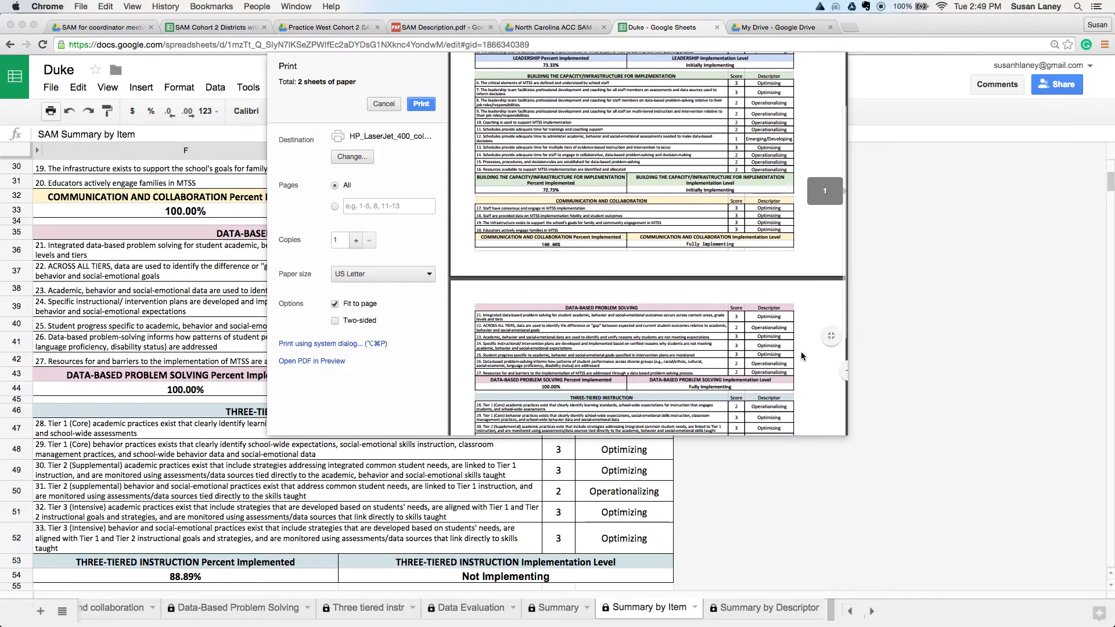
scroll(801, 356, "up", 7)
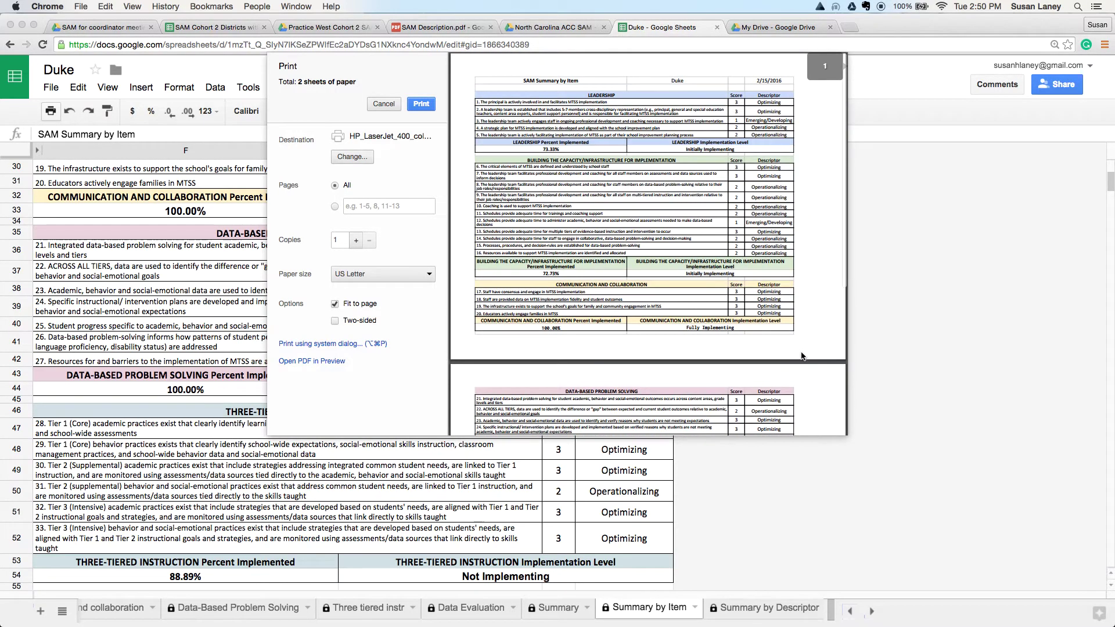
left_click(384, 104)
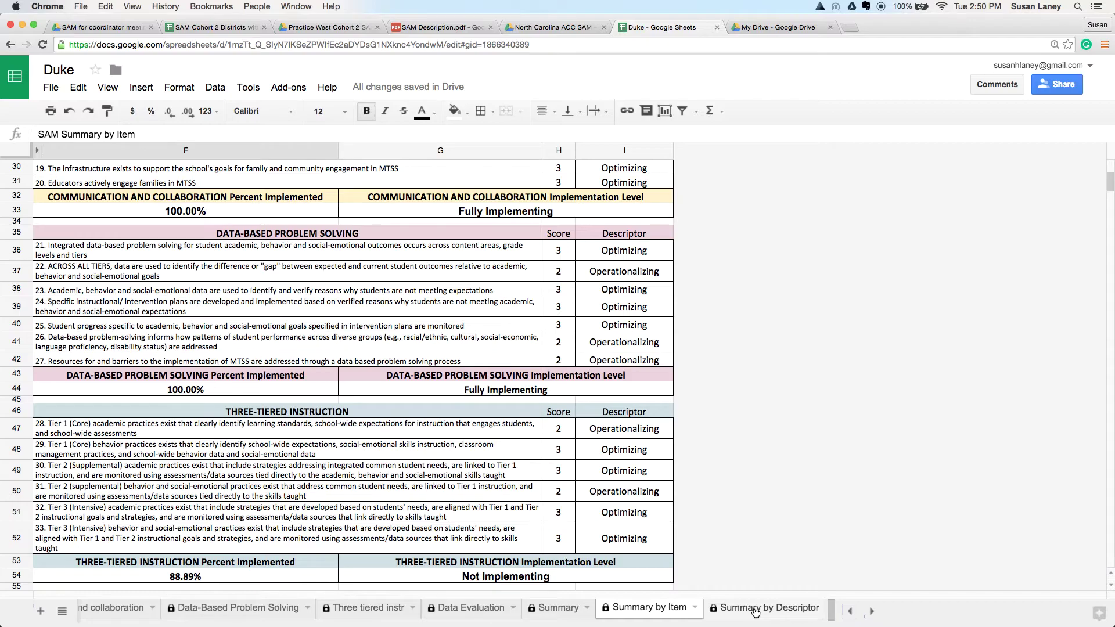
Step: Switch to Summary by Descriptor and preview its print layout, then cancel without printing
left_click(756, 613)
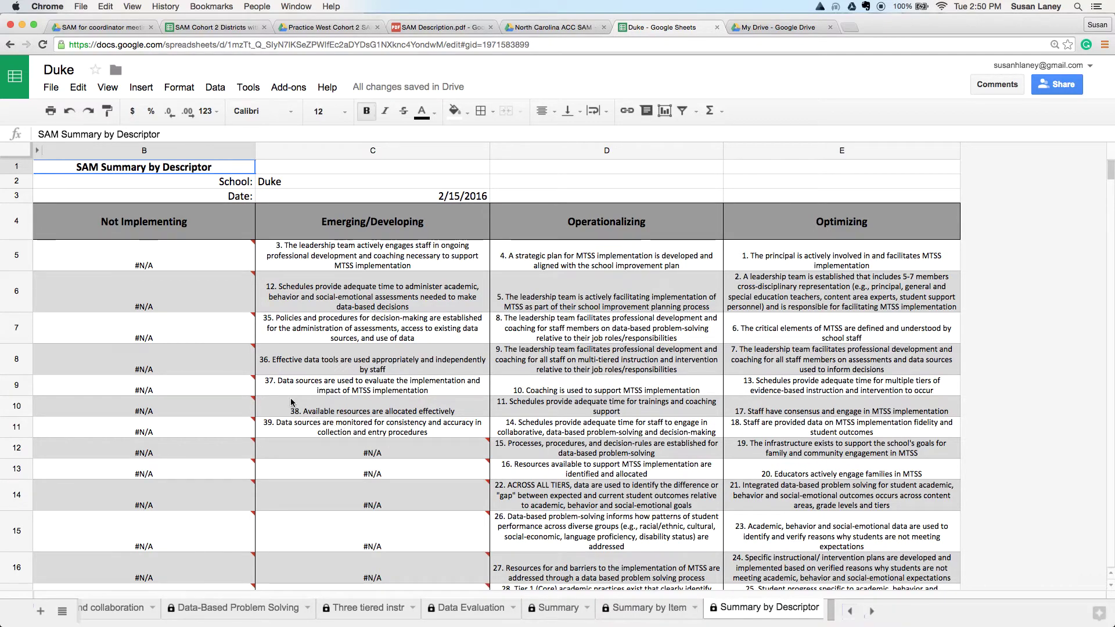
left_click(49, 111)
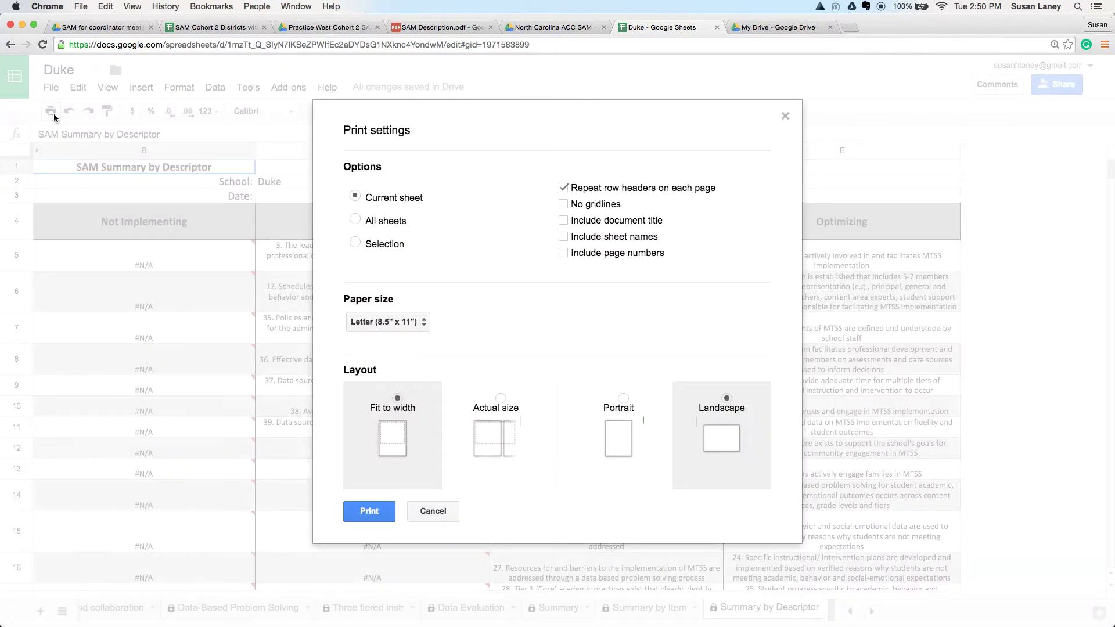
left_click(377, 508)
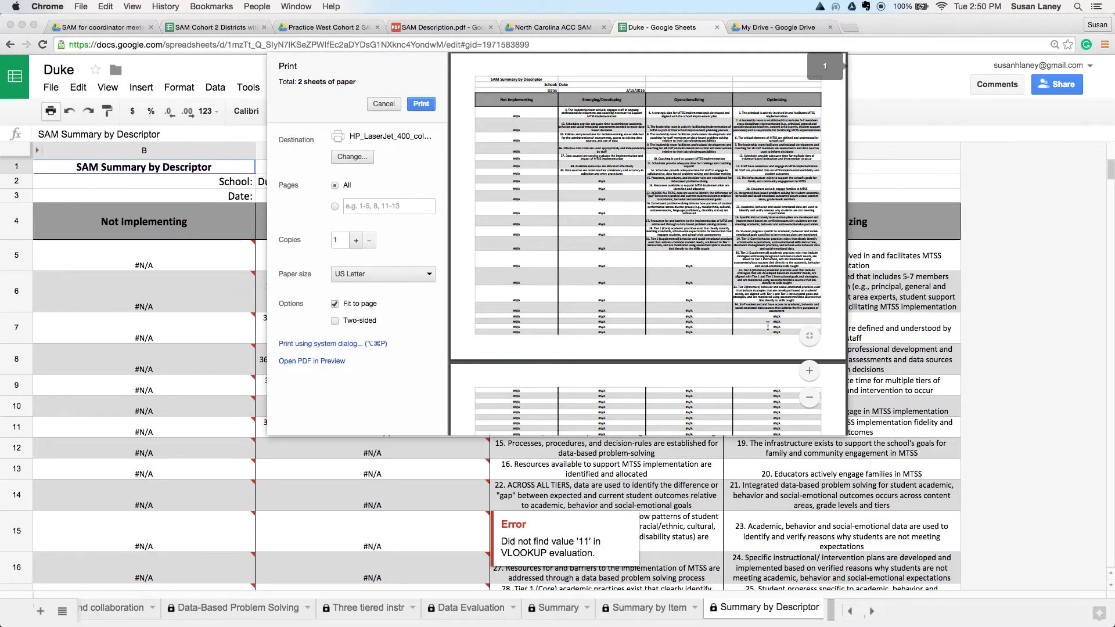
scroll(741, 336, "down", 1)
scroll(741, 339, "up", 1)
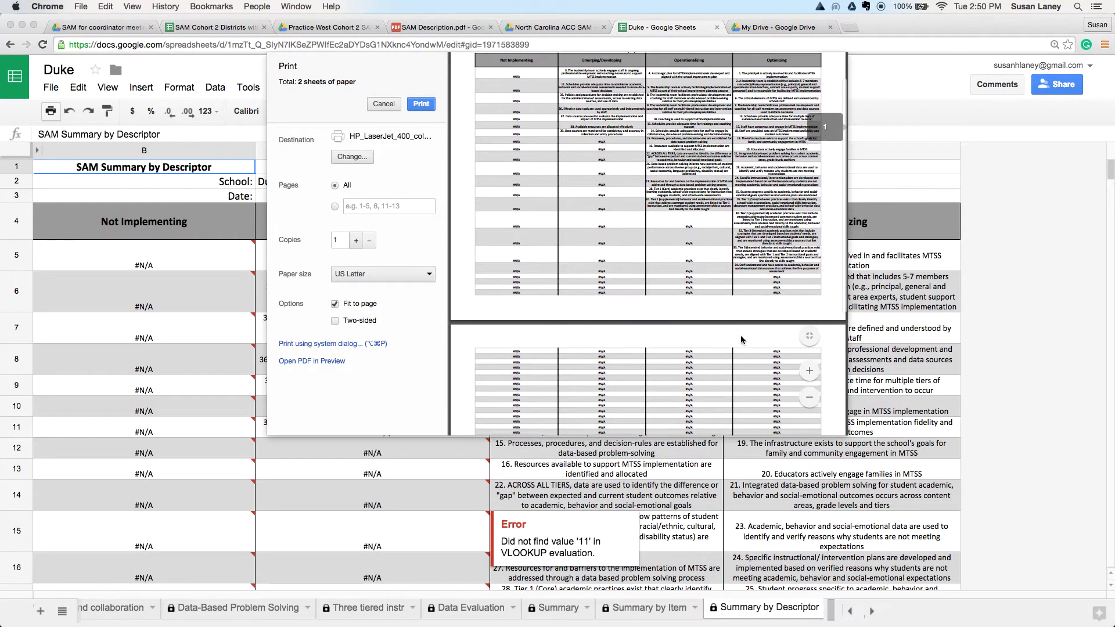
left_click(387, 106)
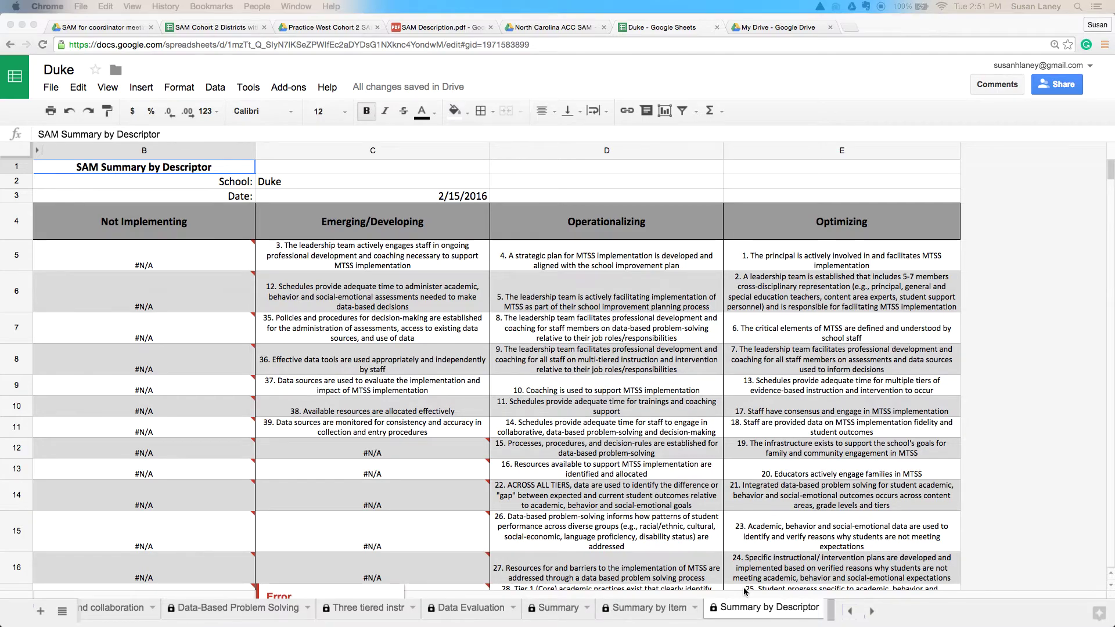
Step: Look across the Emerging/Developing, Operationalizing and Optimizing columns of Summary by Descriptor
scroll(347, 617, "left", 2)
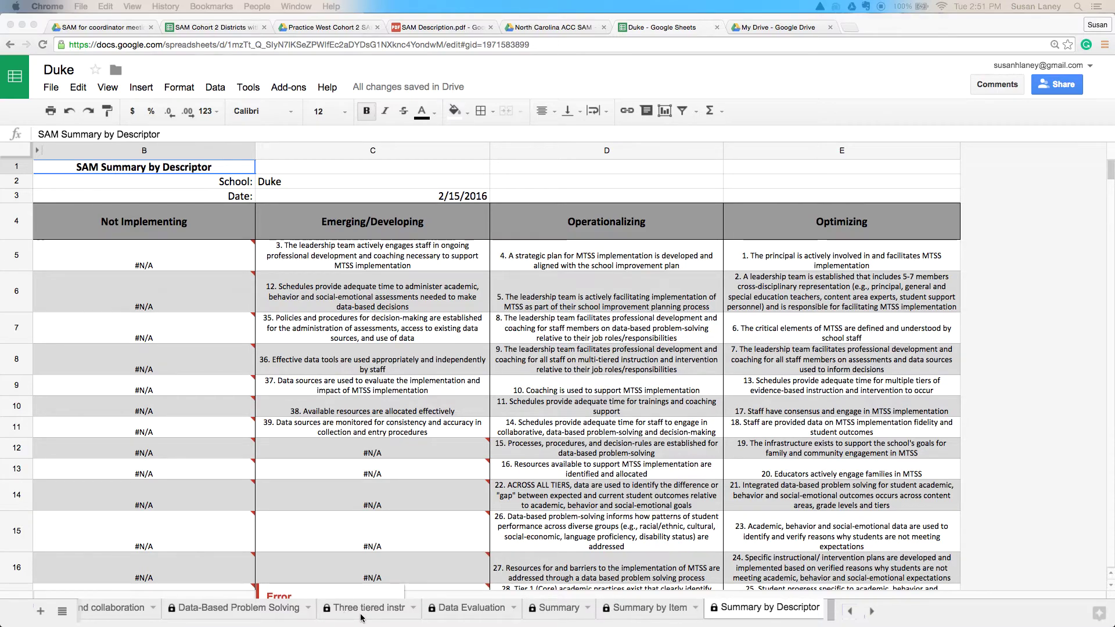
scroll(361, 617, "left", 5)
scroll(361, 617, "right", 5)
scroll(361, 617, "right", 1)
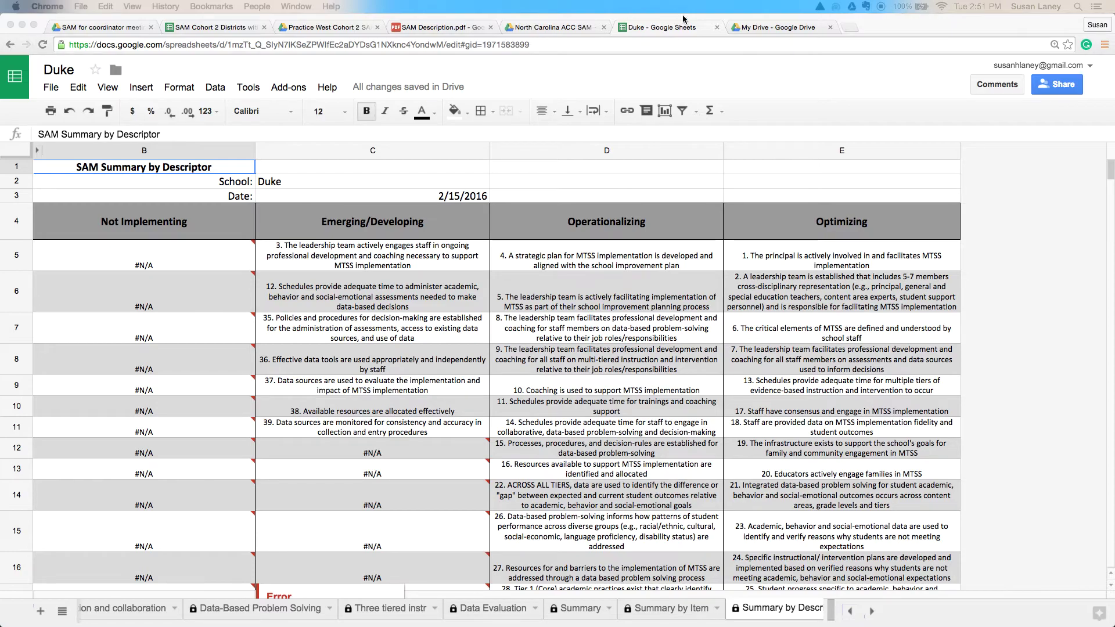
Step: Close the Duke workbook and open ACC District Aggregate Sheet SAM from the Drive folder
left_click(717, 27)
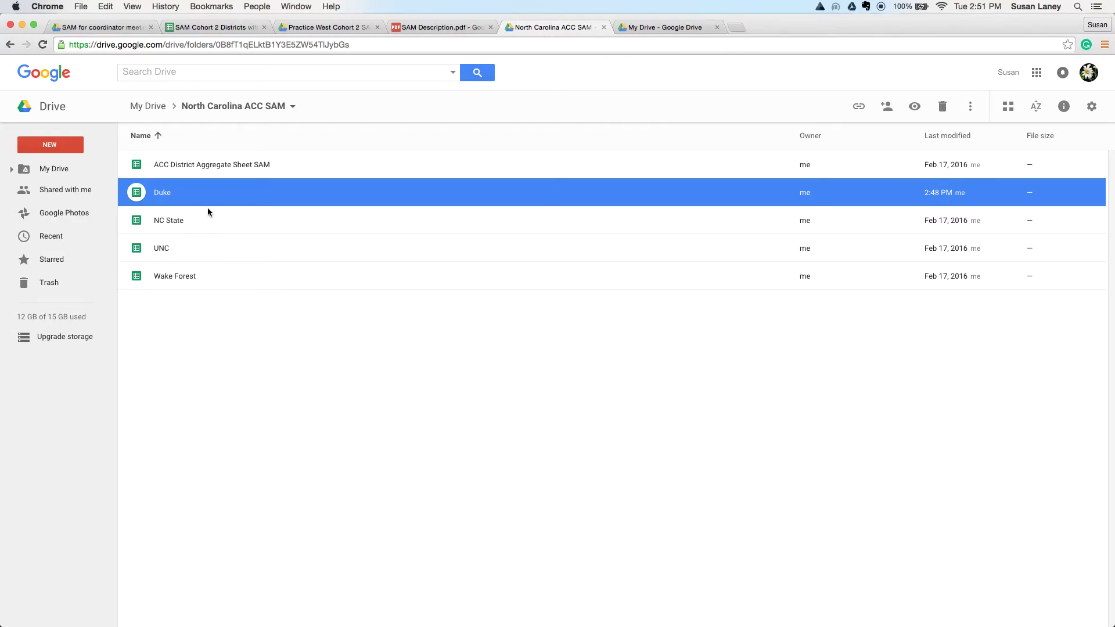
double_click(218, 166)
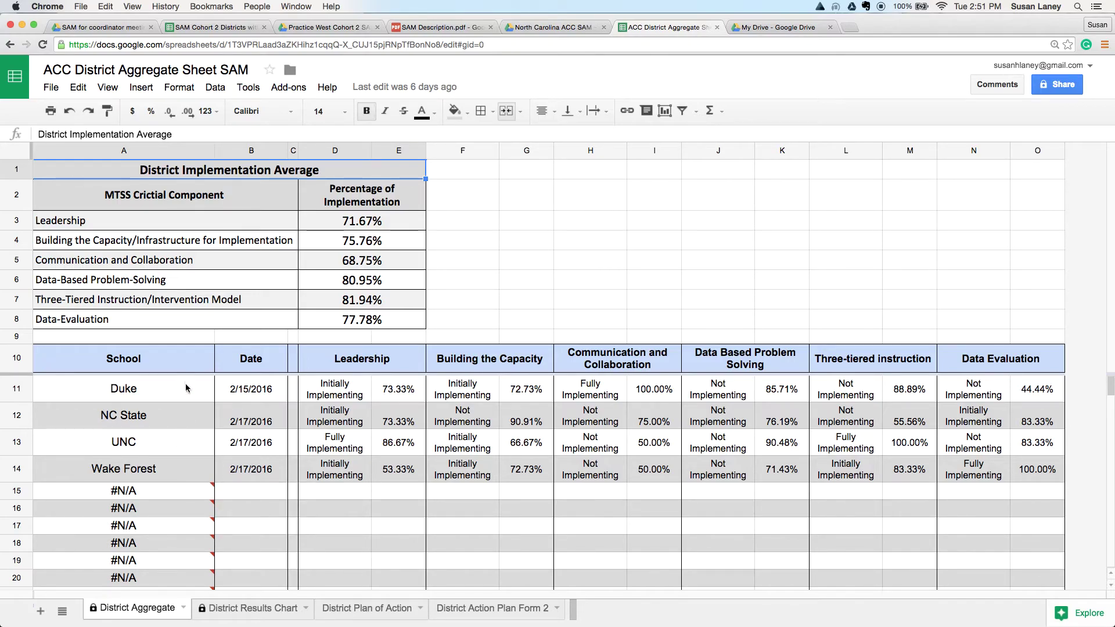
mouse_move(181, 497)
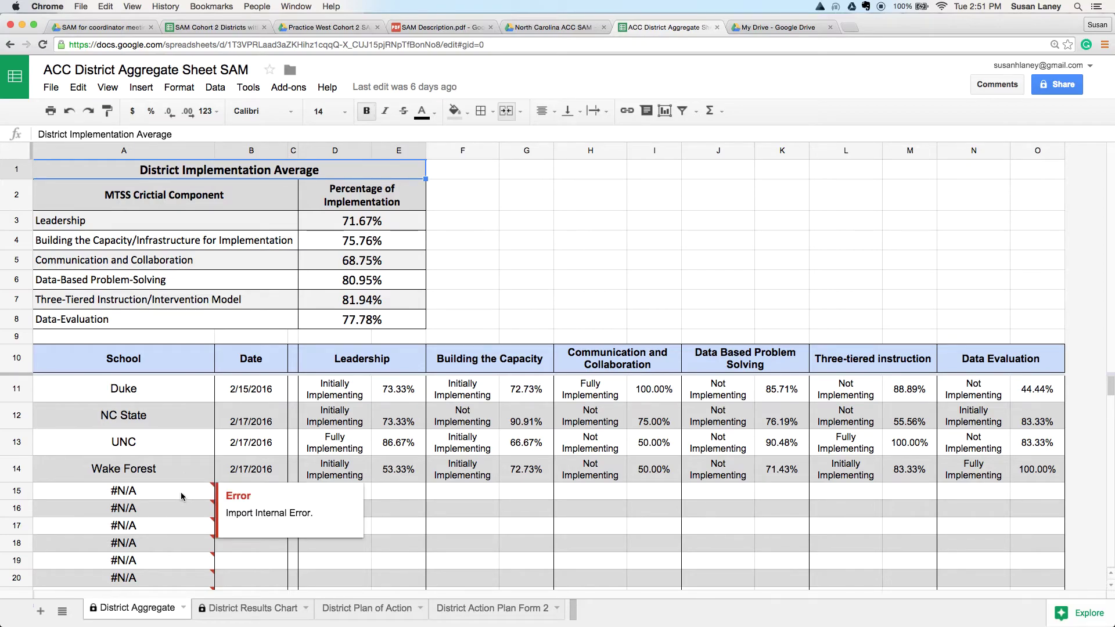
scroll(181, 497, "down", 5)
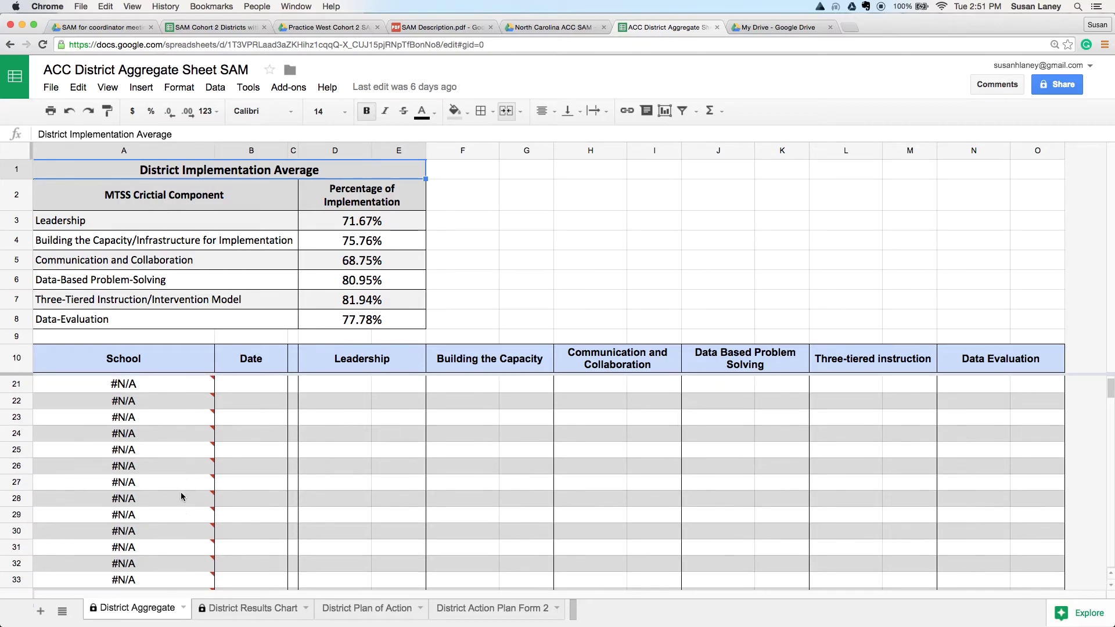
scroll(181, 496, "up", 5)
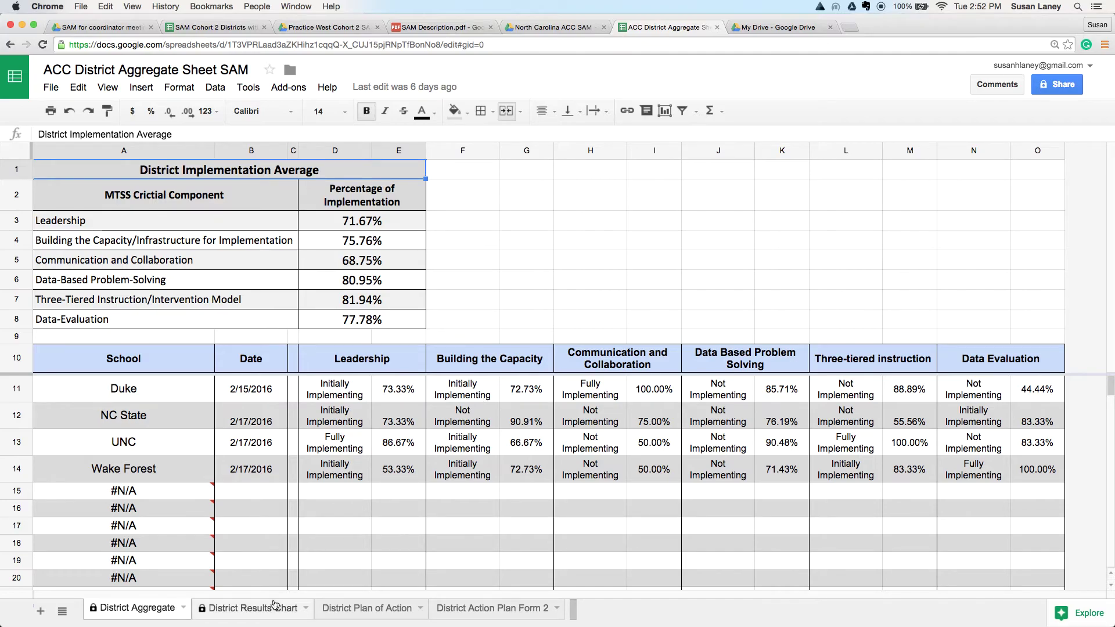
Step: View the District Results Chart, then the District Plan of Action sheet
left_click(255, 610)
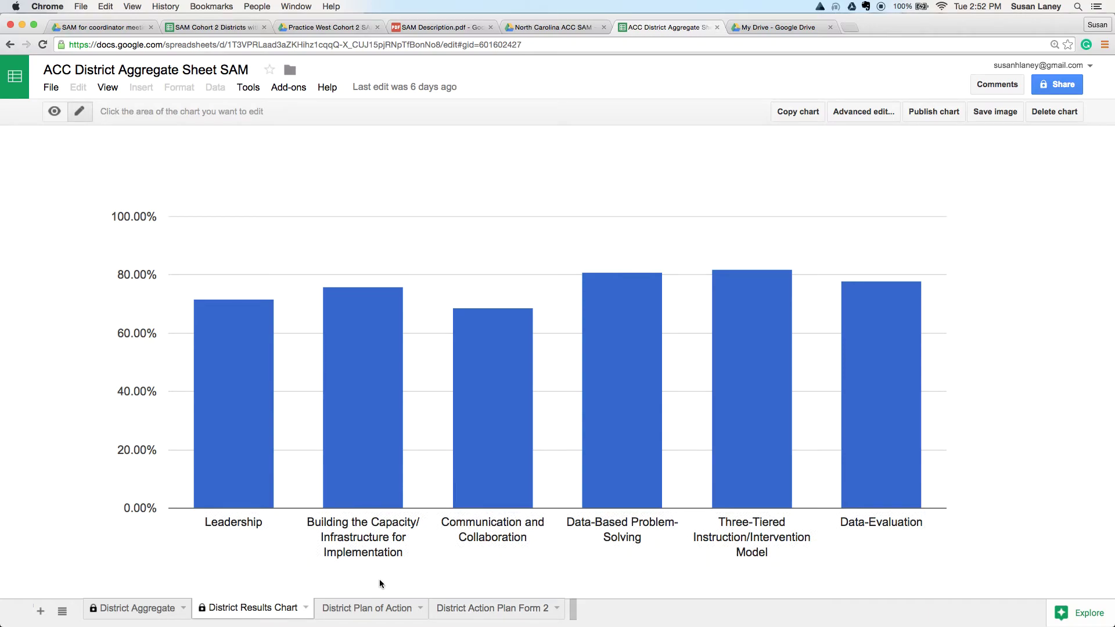
left_click(372, 609)
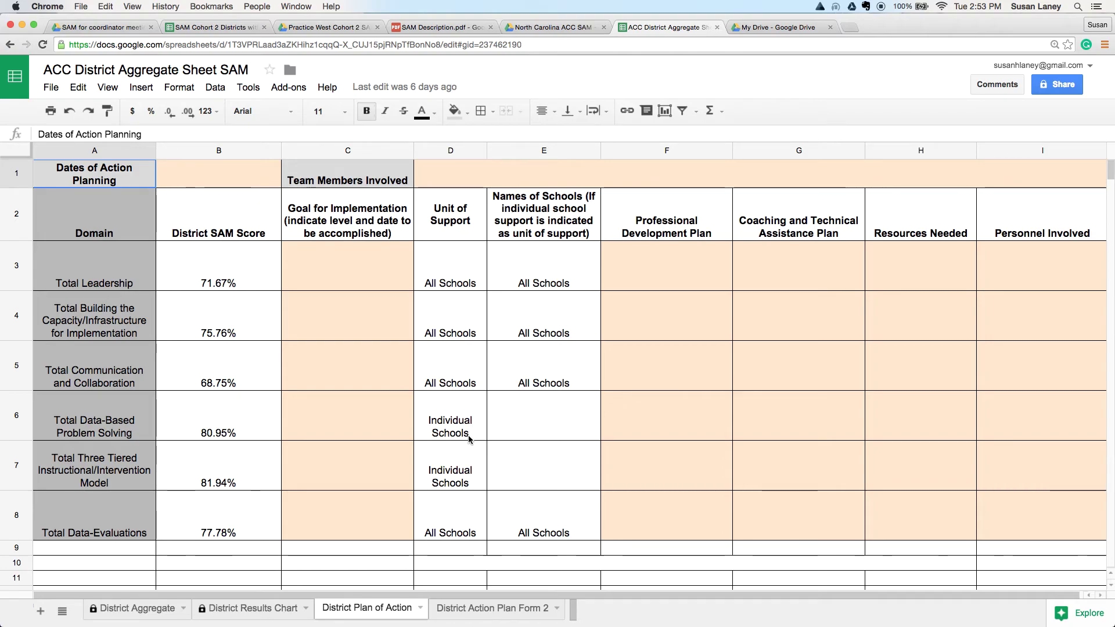
Step: Review District Action Plan Form 2's recommendations, then return to the District Aggregate sheet
left_click(480, 610)
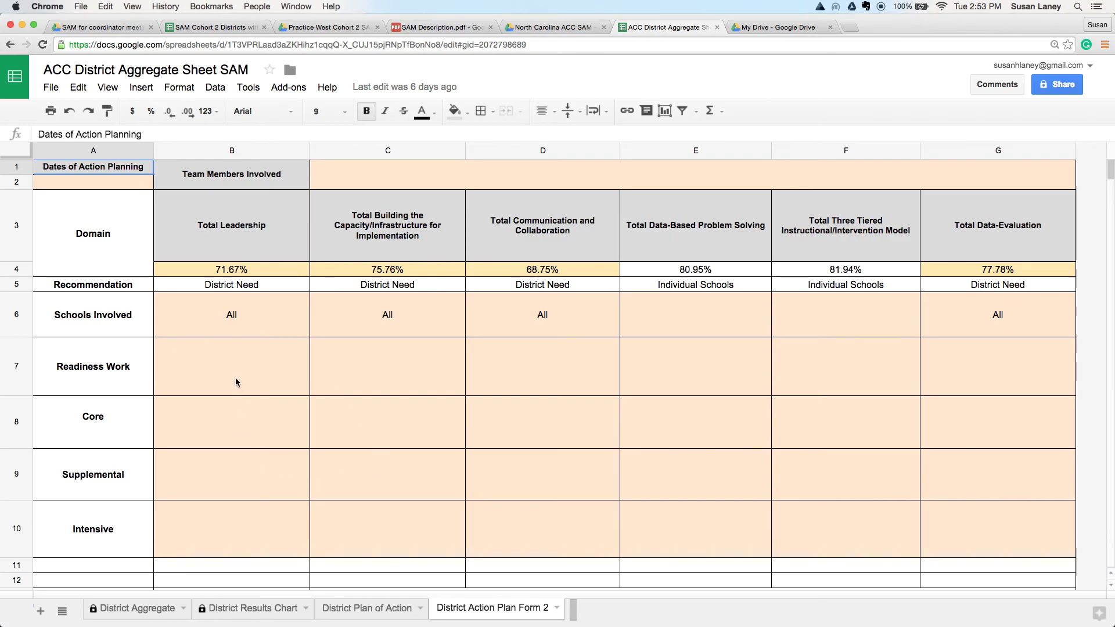
left_click(158, 610)
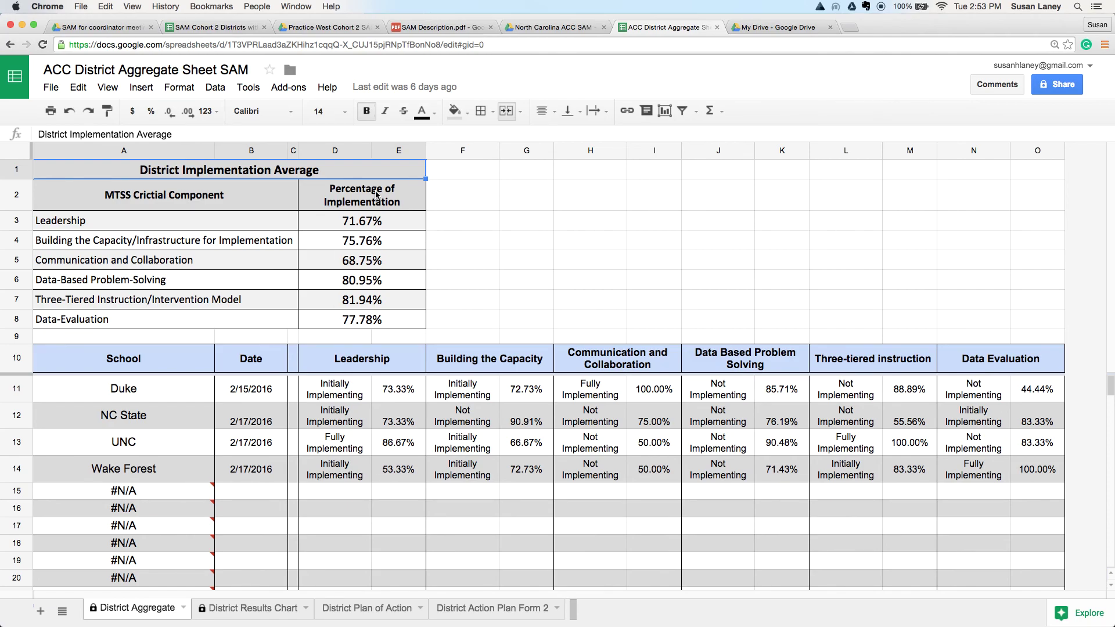
left_click(439, 28)
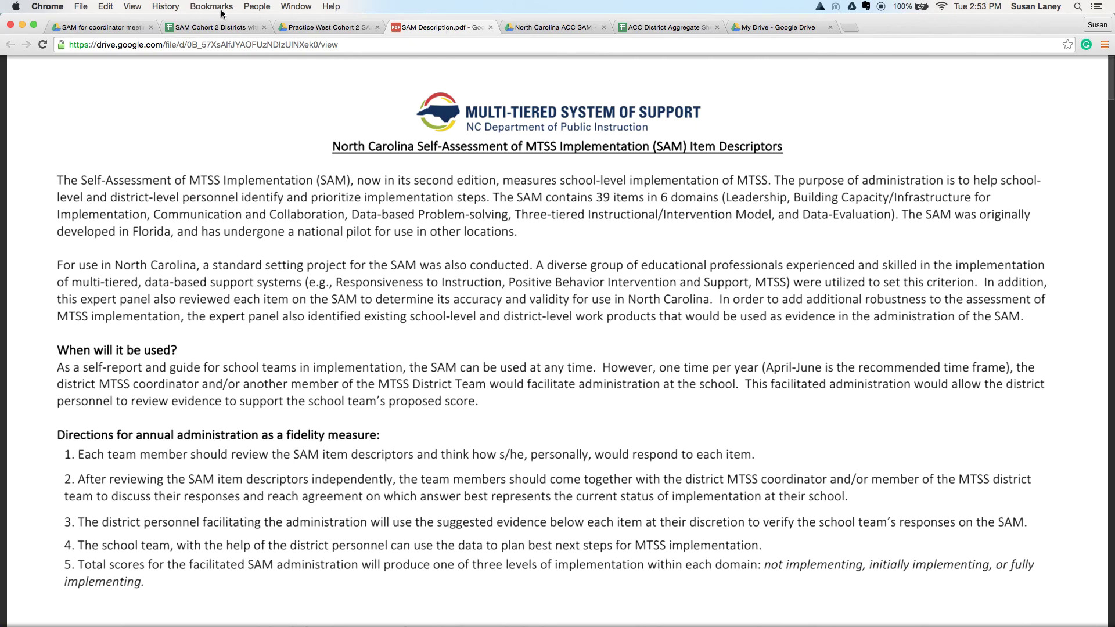
left_click(214, 28)
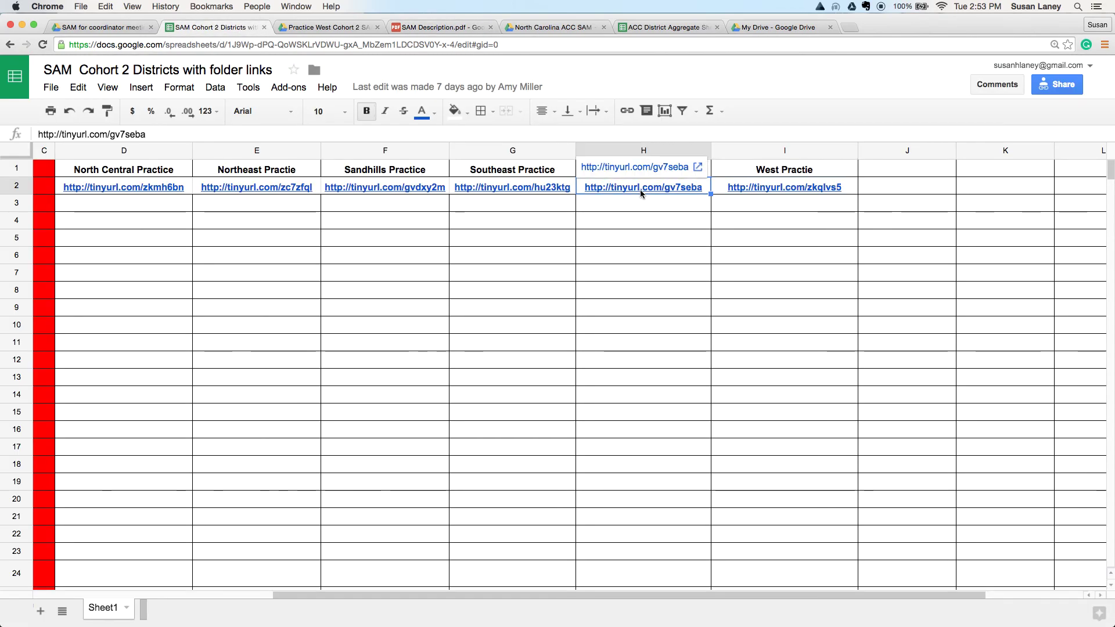
left_click(620, 167)
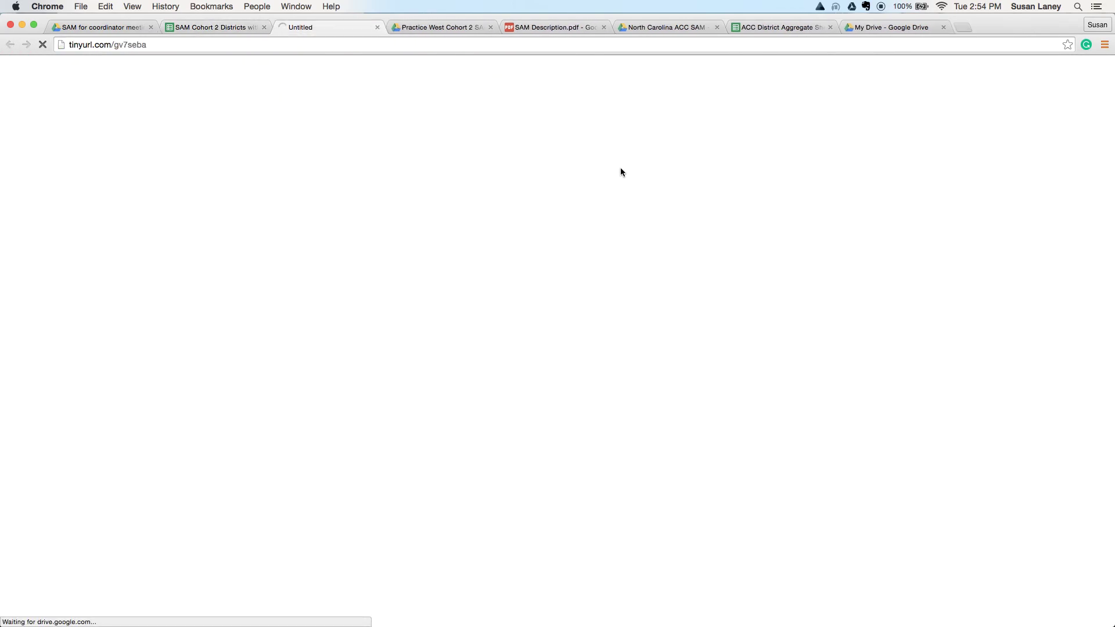